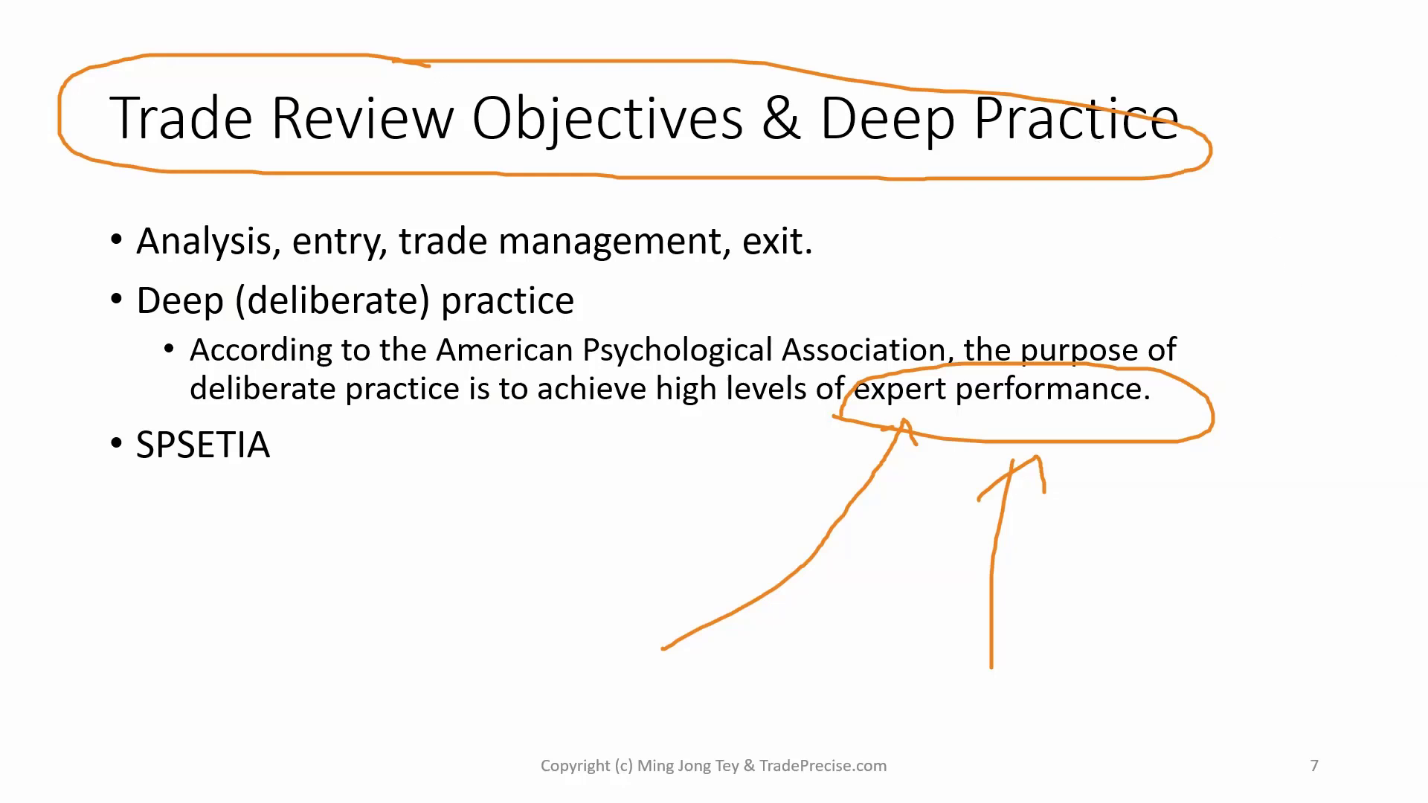
- Wipe the slide's ink, circle the SPSETIA bullet with an upward arrow, then switch to TradingView
key("e")
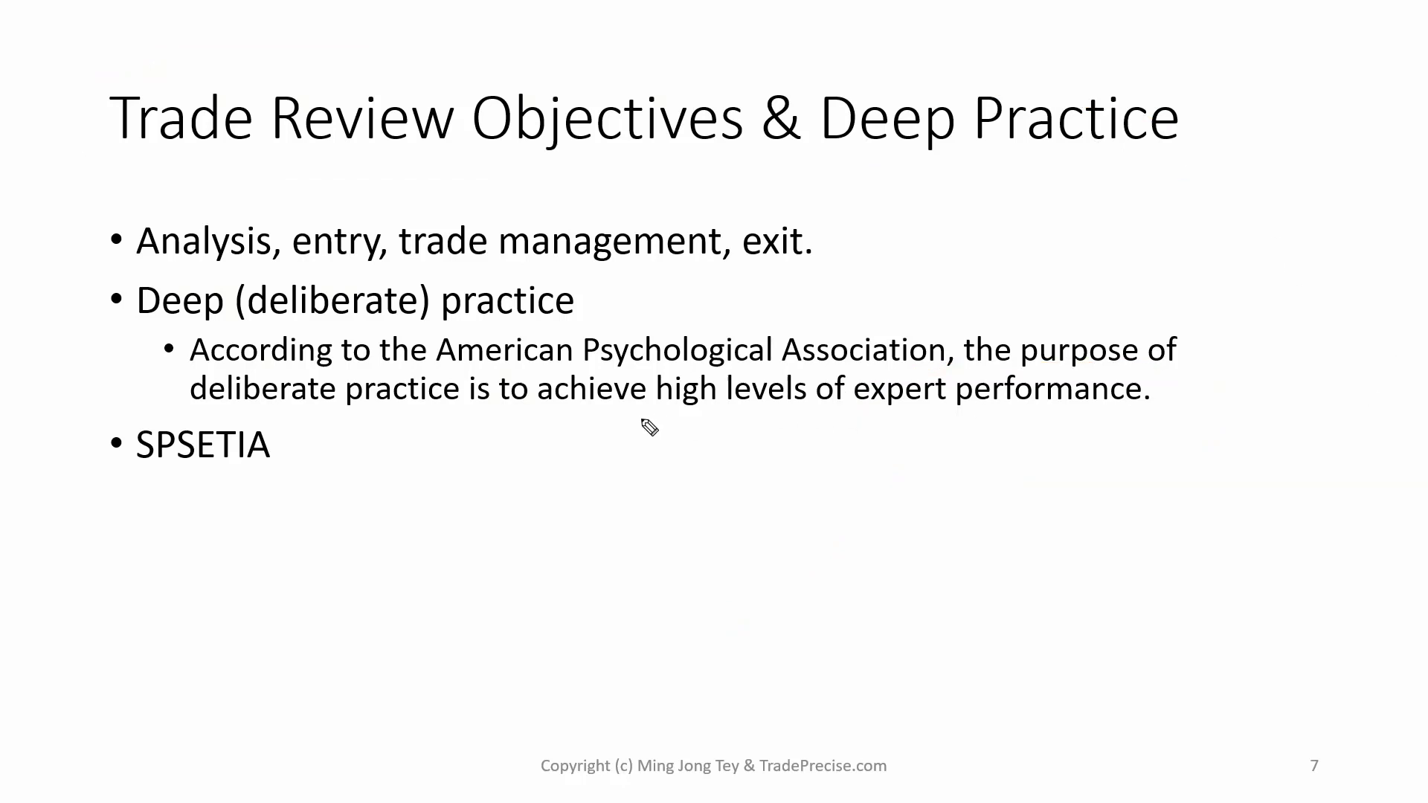
mouse_move(182, 415)
left_mouse_down()
mouse_move(344, 464)
mouse_move(197, 414)
left_mouse_up()
left_click_drag(223, 532, 245, 719)
mouse_move(201, 587)
left_mouse_down()
mouse_move(227, 539)
mouse_move(273, 555)
left_mouse_up()
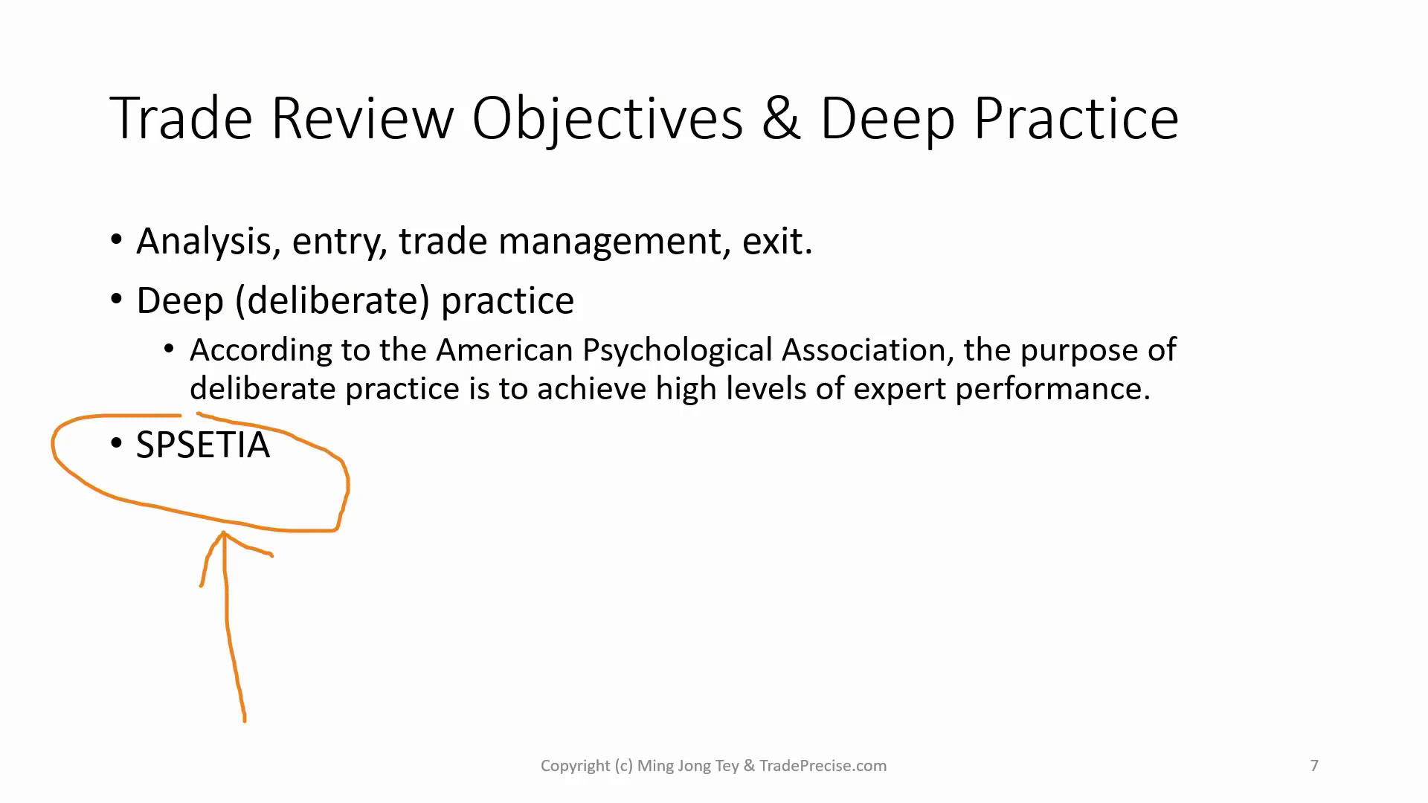
key("alt+Tab")
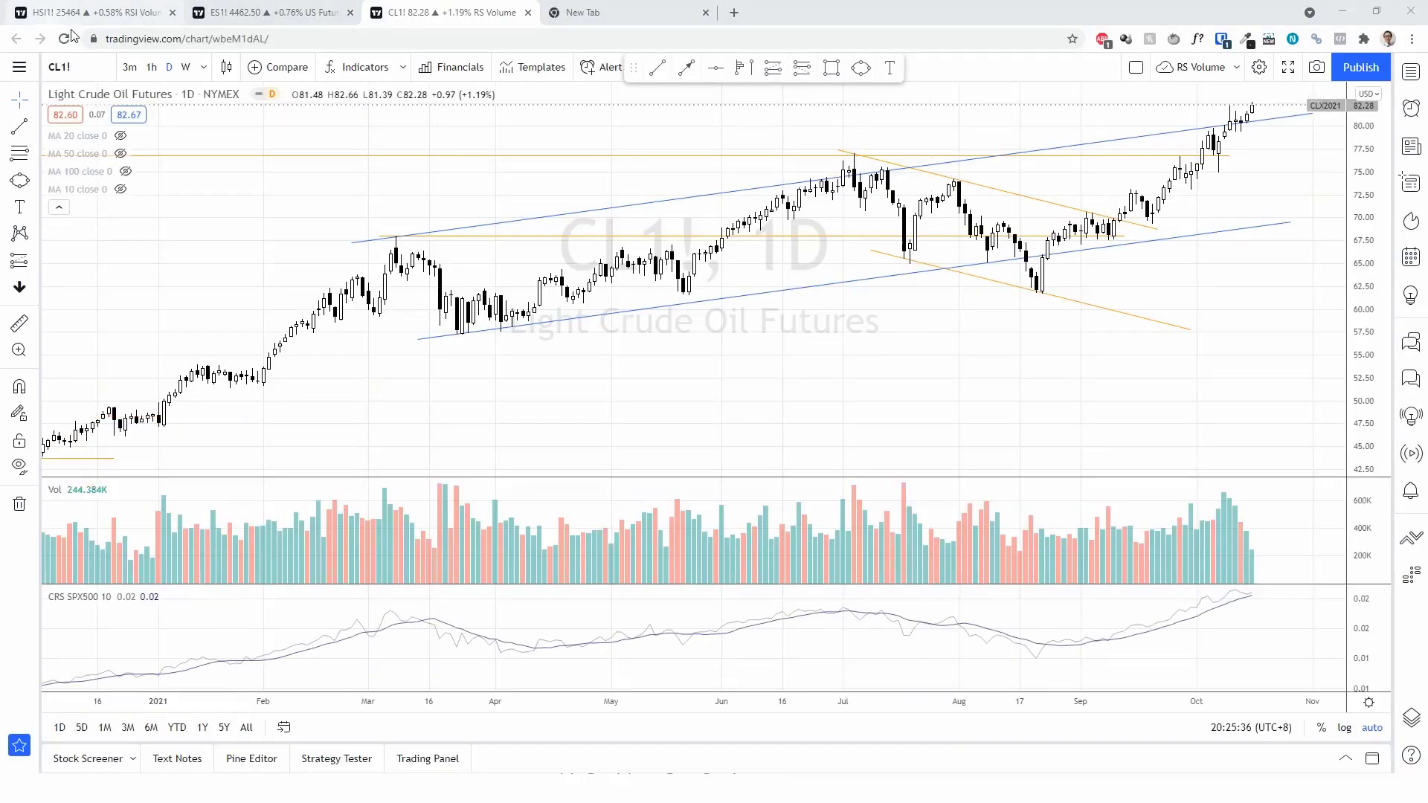
- Change the chart symbol to SPSETIA (SP SETIA BHD) by searching 'SPSE'
left_click(81, 66)
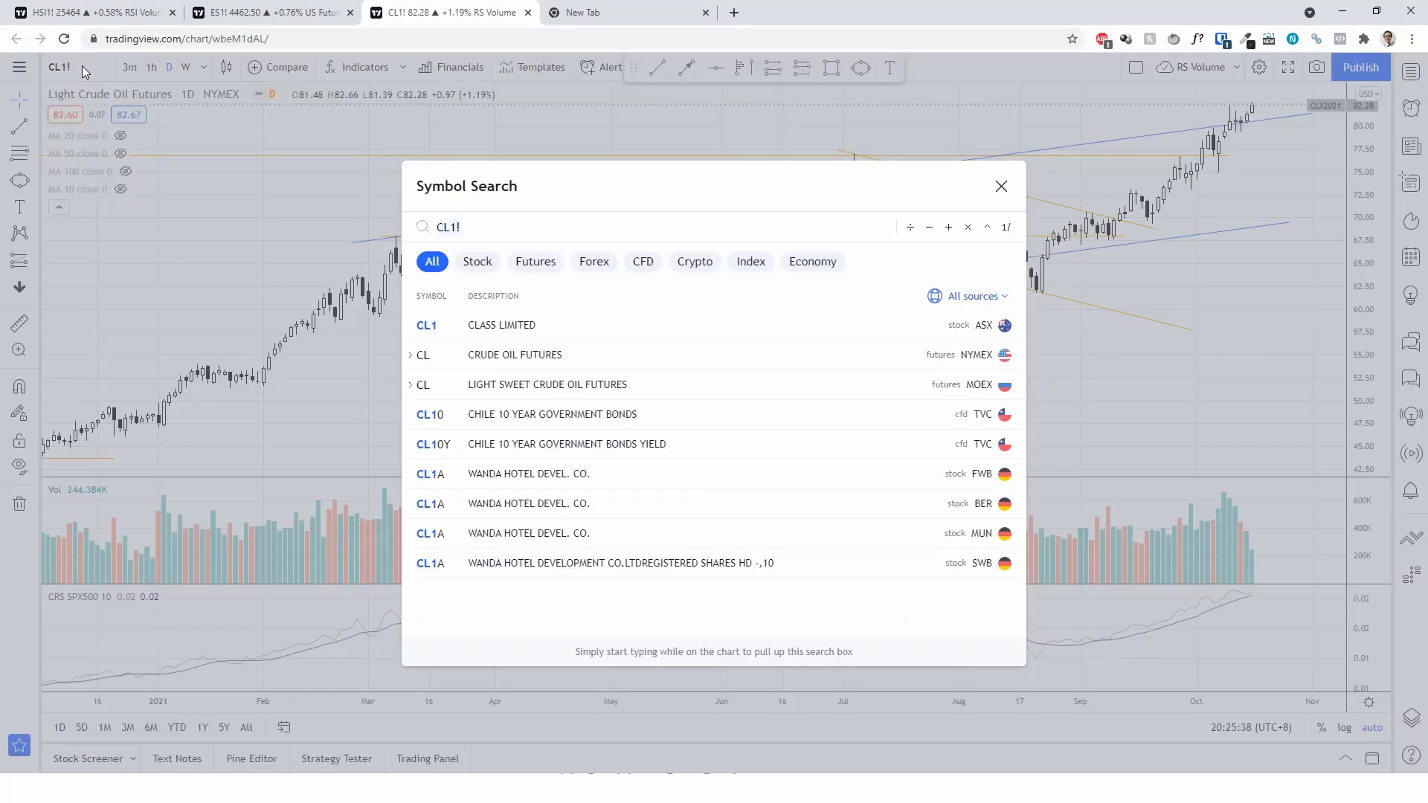
key("BackSpace")
type("PSE")
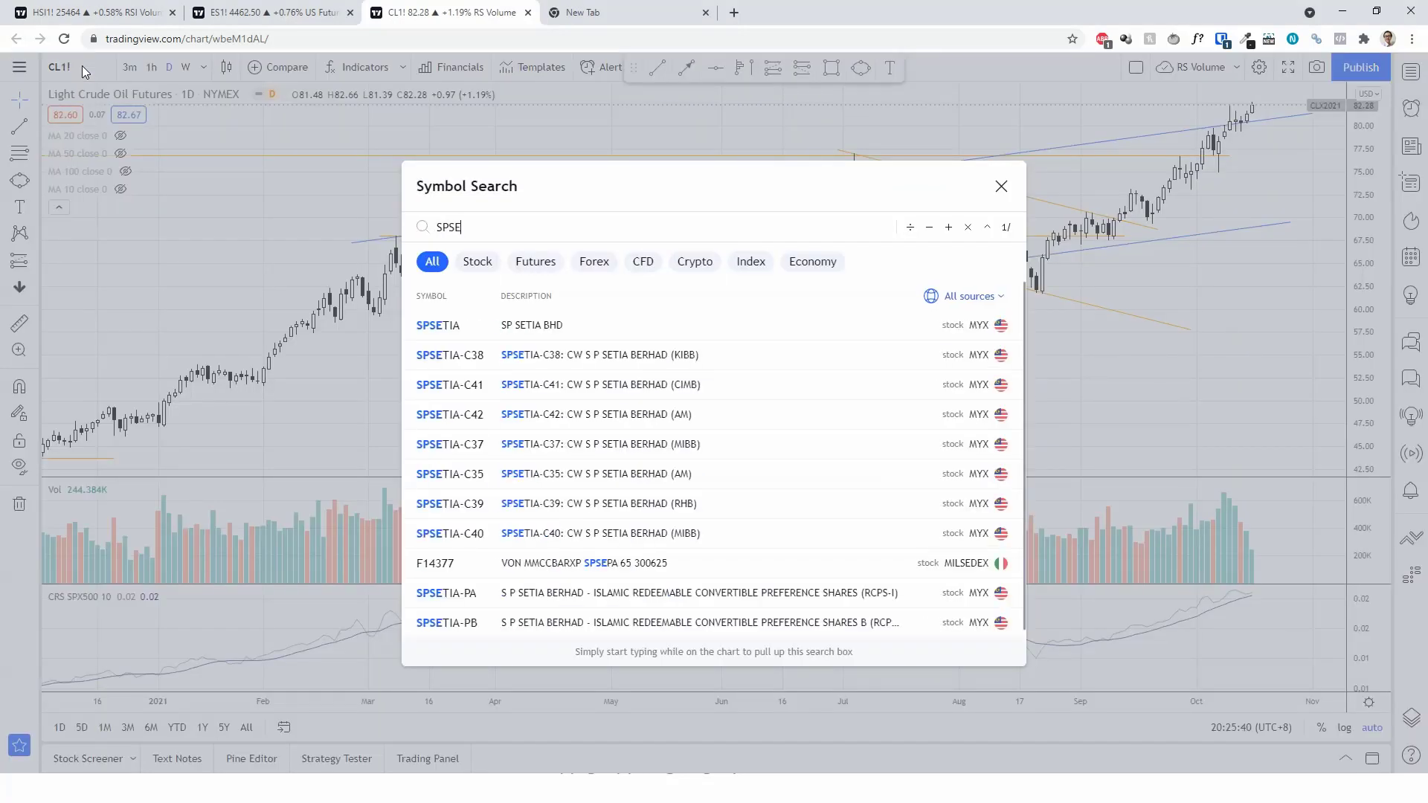
left_click(615, 328)
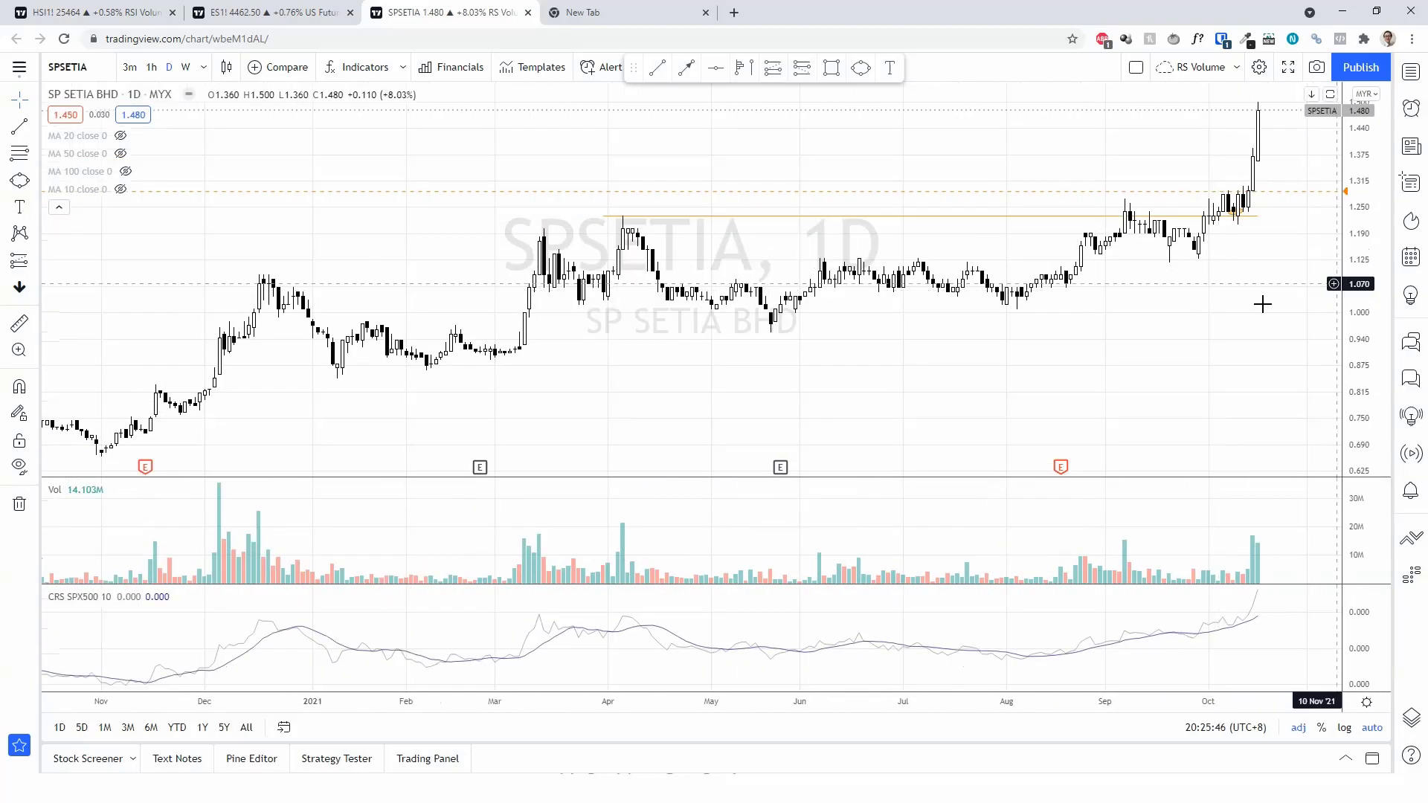
- Zoom in on the daily chart and mark the breakout candles with the pen
scroll(1262, 304, "up", 2)
scroll(1261, 304, "up", 1)
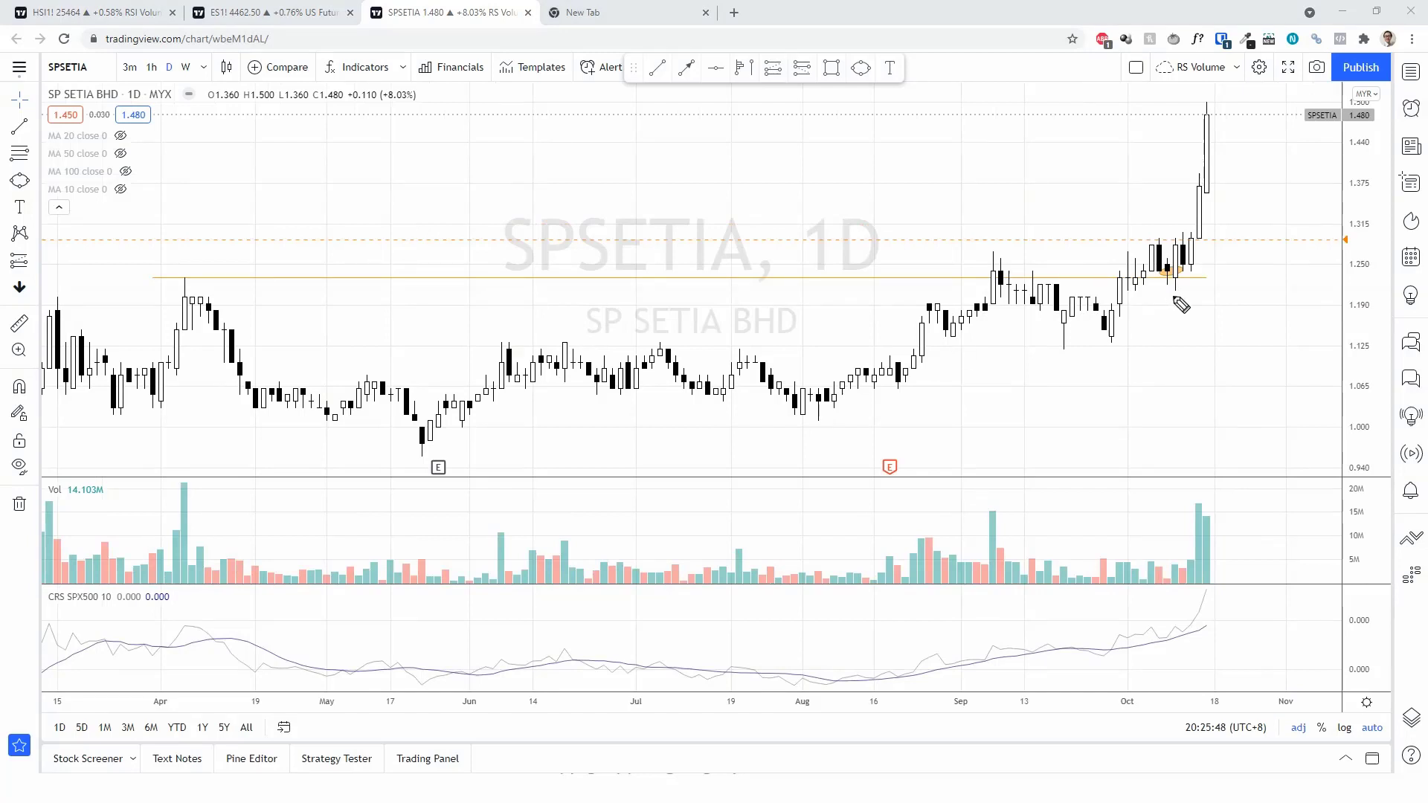
mouse_move(1175, 294)
left_mouse_down()
mouse_move(1174, 346)
mouse_move(1177, 296)
left_mouse_up()
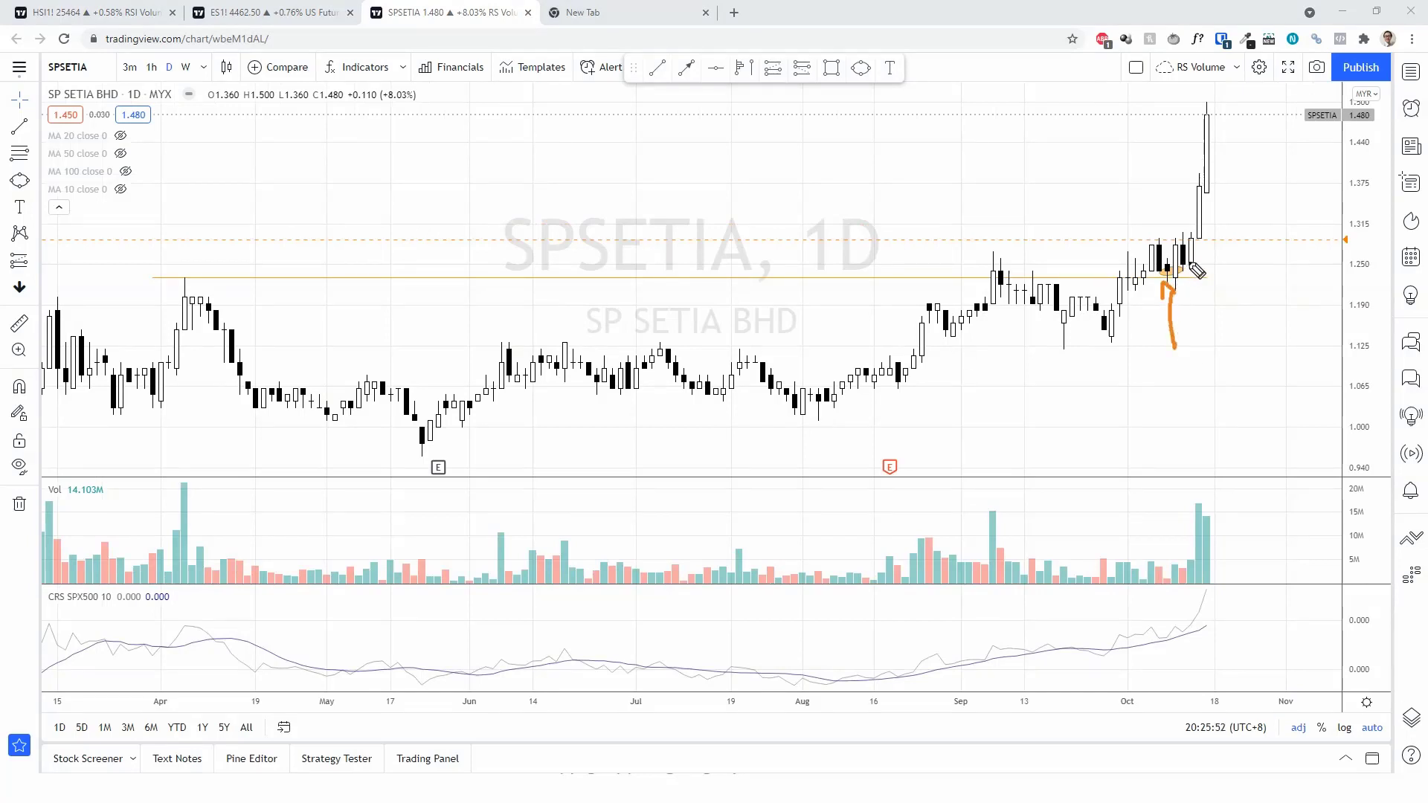
mouse_move(1166, 193)
left_mouse_down()
mouse_move(1168, 257)
mouse_move(1171, 245)
left_mouse_up()
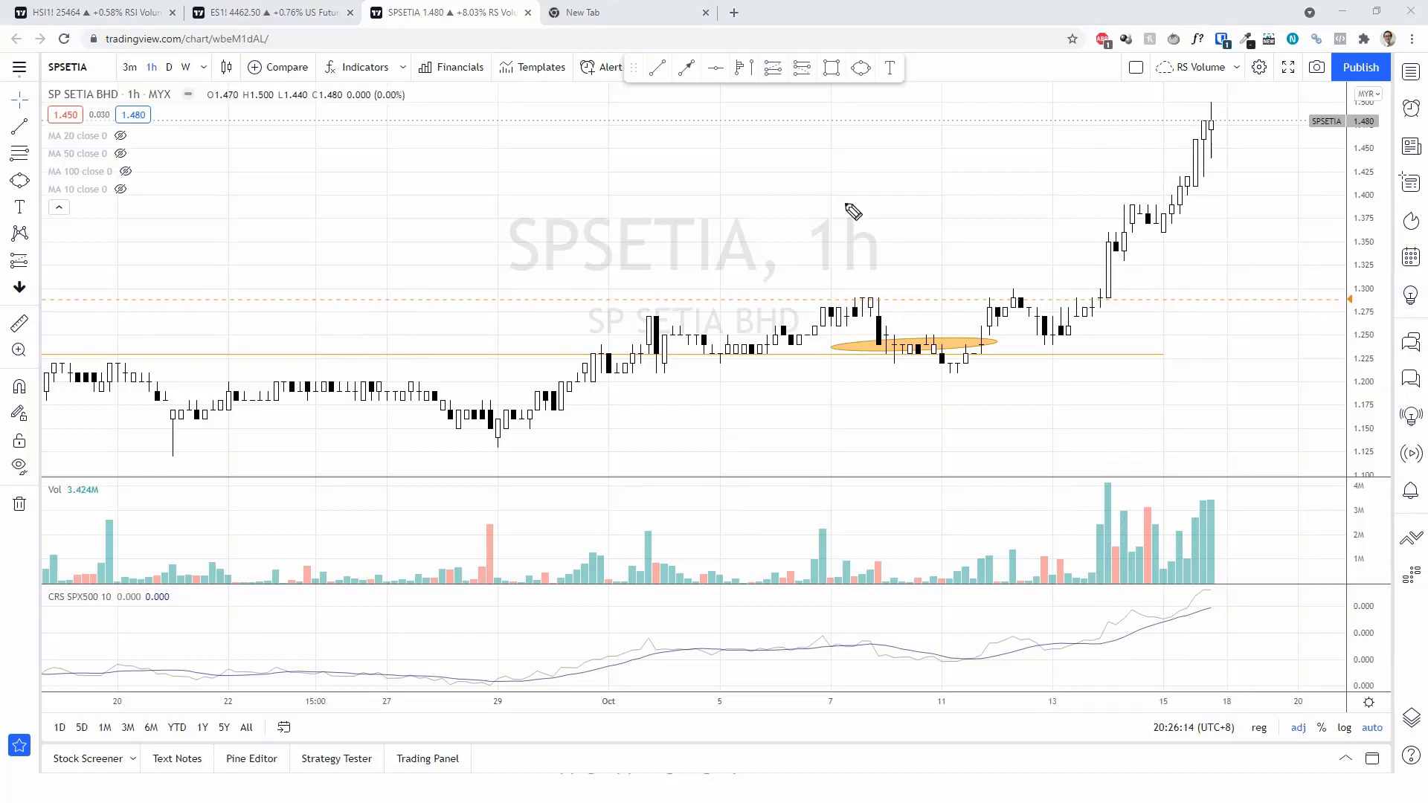
- Trace the resistance line and circle both pullbacks and their low volume with the pen
mouse_move(845, 203)
left_mouse_down()
mouse_move(1100, 245)
mouse_move(1099, 261)
left_mouse_up()
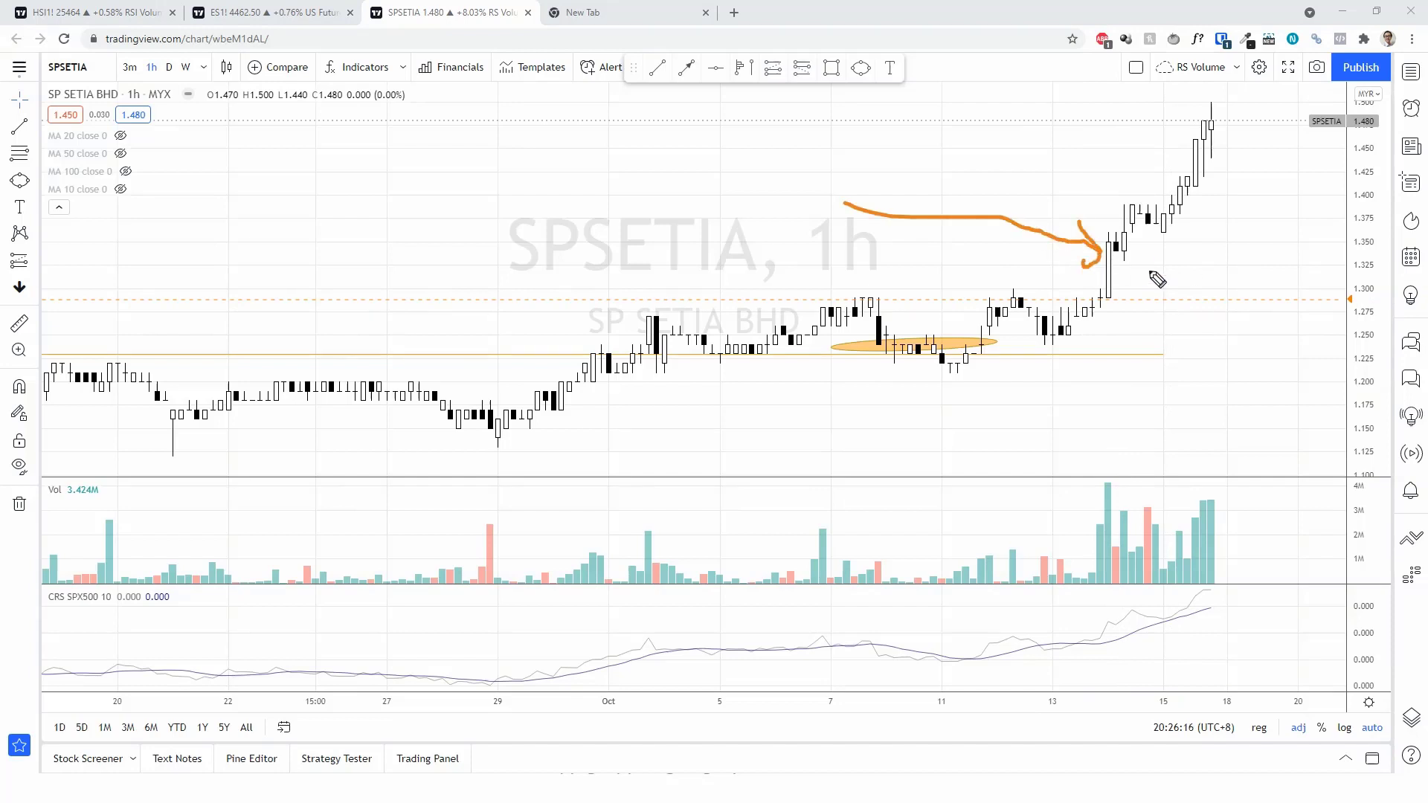
left_click_drag(601, 294, 1175, 304)
mouse_move(764, 172)
left_mouse_down()
mouse_move(859, 295)
mouse_move(818, 320)
left_mouse_up()
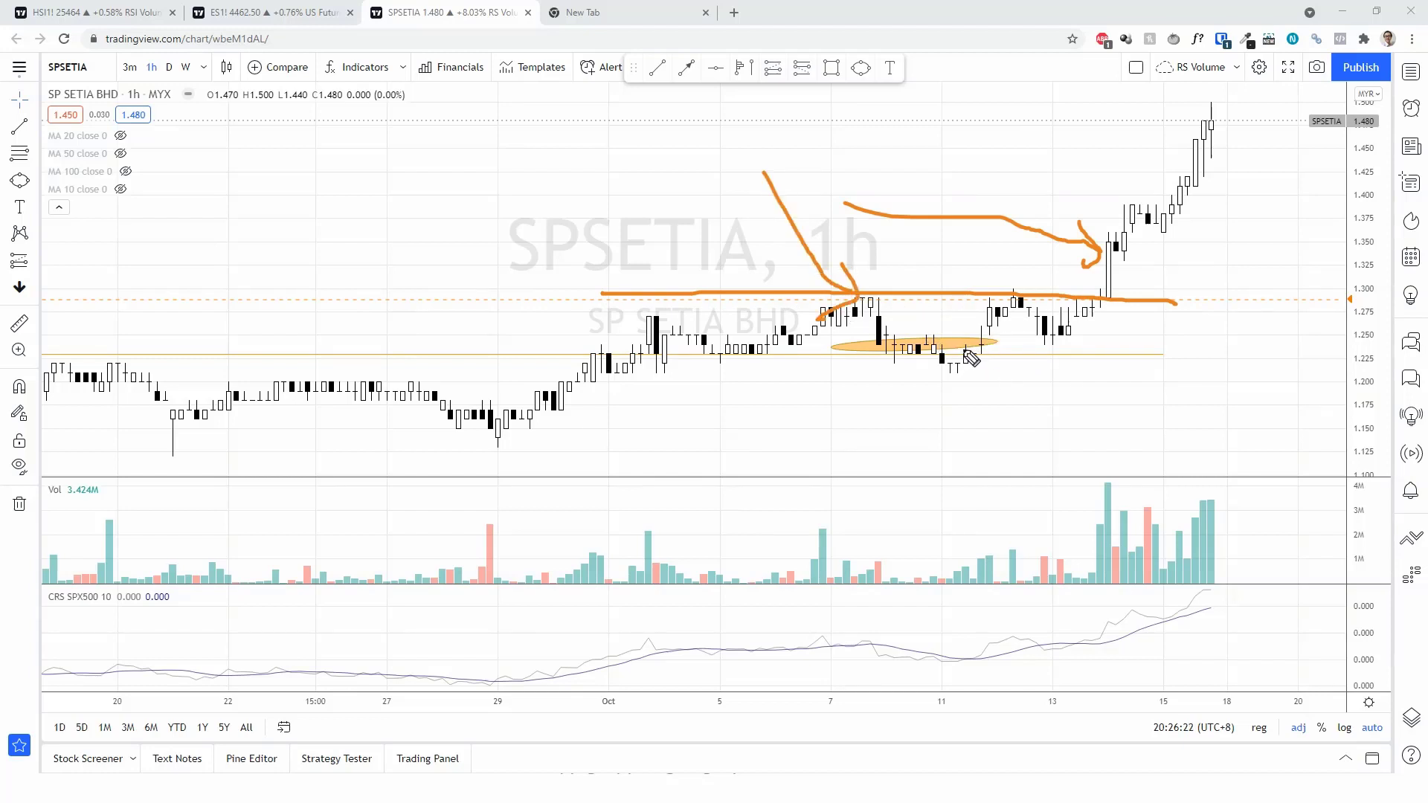
left_click_drag(928, 324, 914, 322)
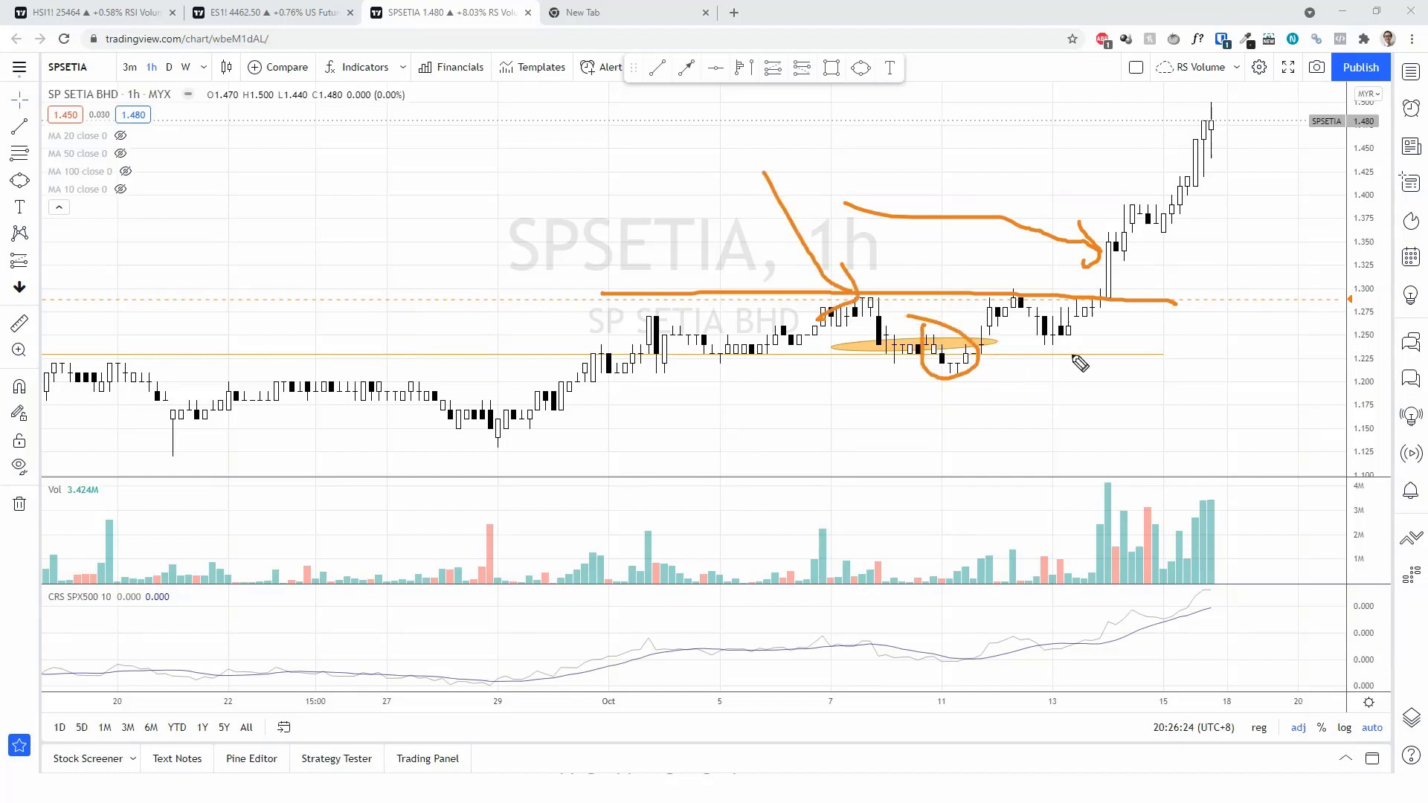
mouse_move(1055, 309)
left_mouse_down()
mouse_move(1050, 336)
mouse_move(1070, 306)
left_mouse_up()
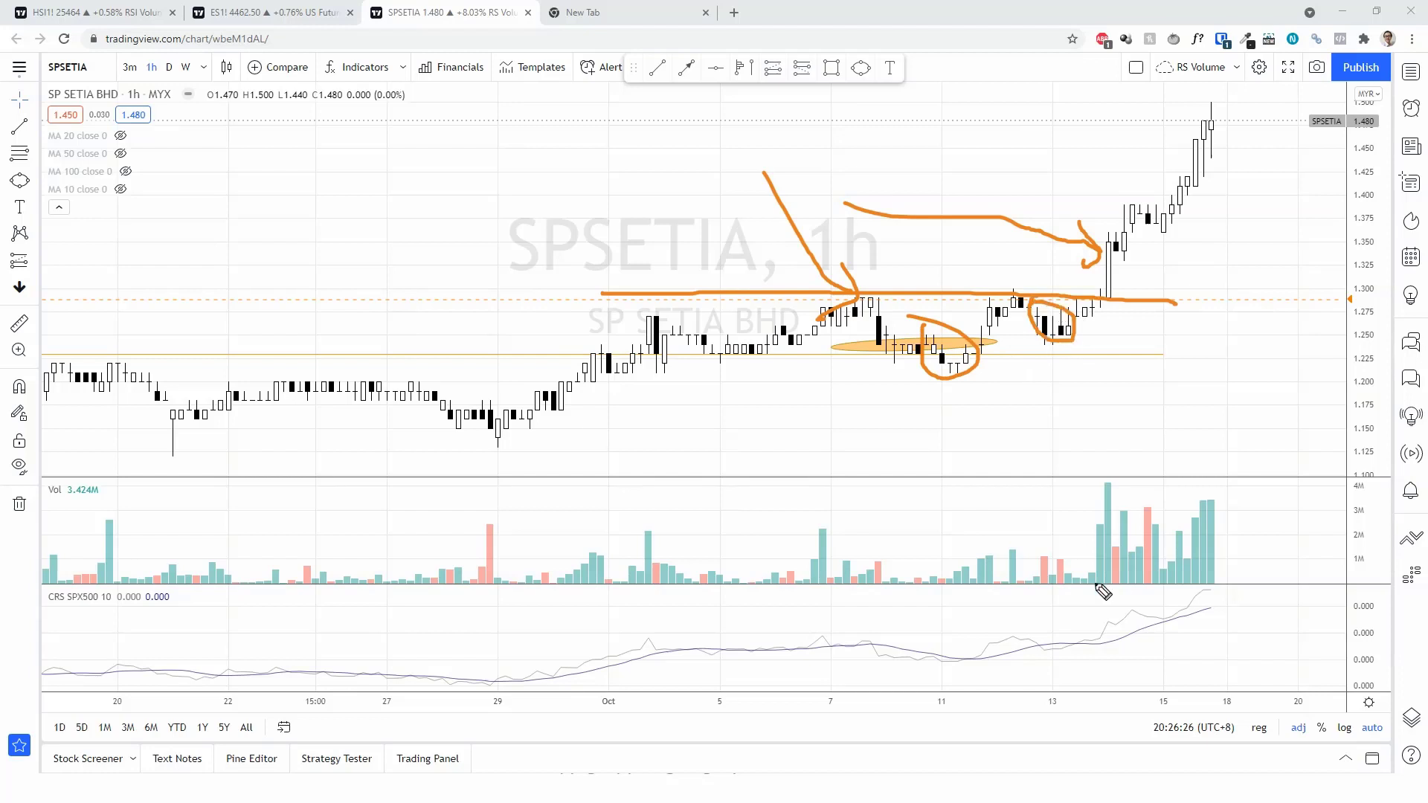
mouse_move(939, 540)
left_mouse_down()
mouse_move(985, 579)
mouse_move(939, 539)
left_mouse_up()
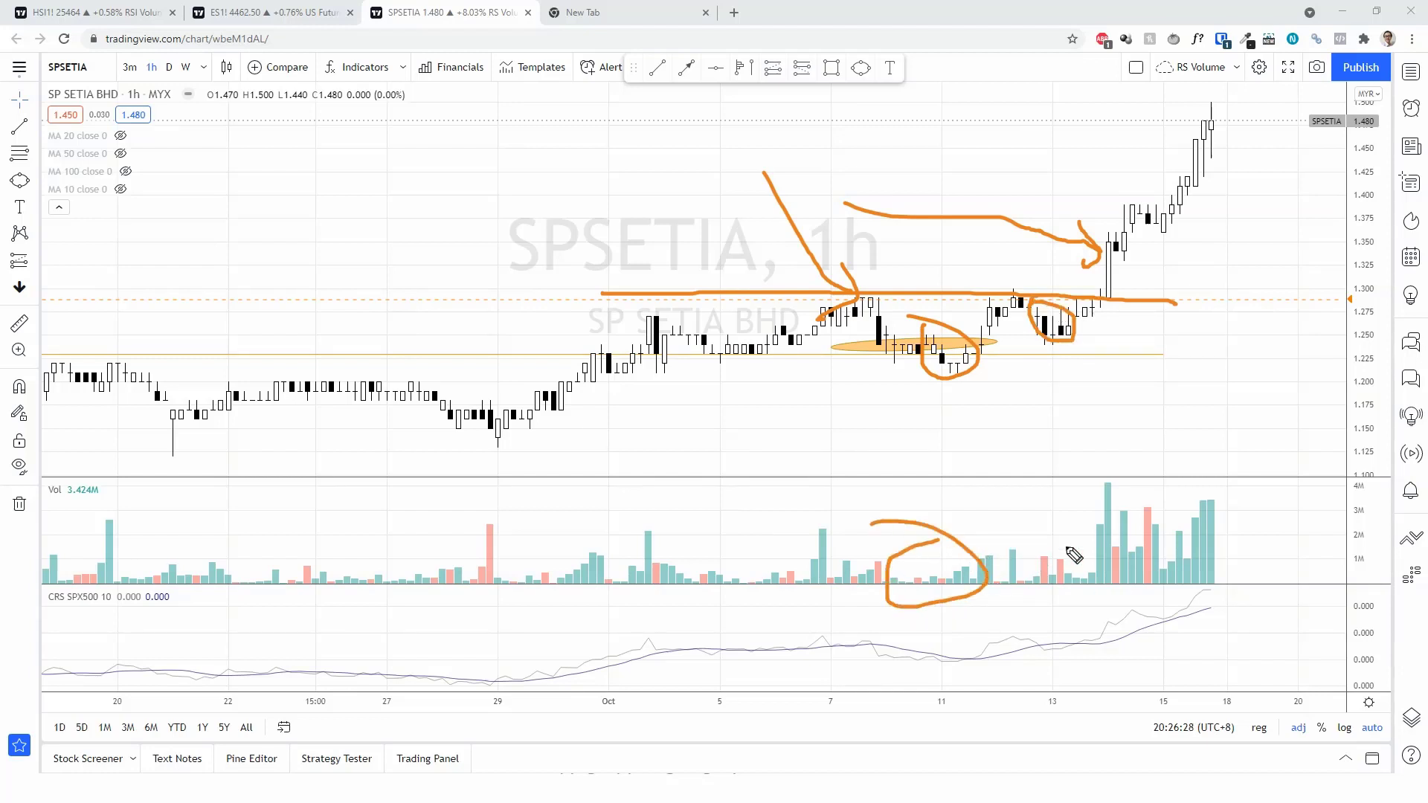
mouse_move(1067, 532)
left_mouse_down()
mouse_move(1020, 563)
mouse_move(1089, 571)
mouse_move(1039, 471)
mouse_move(1073, 486)
mouse_move(1058, 362)
mouse_move(1087, 387)
left_mouse_up()
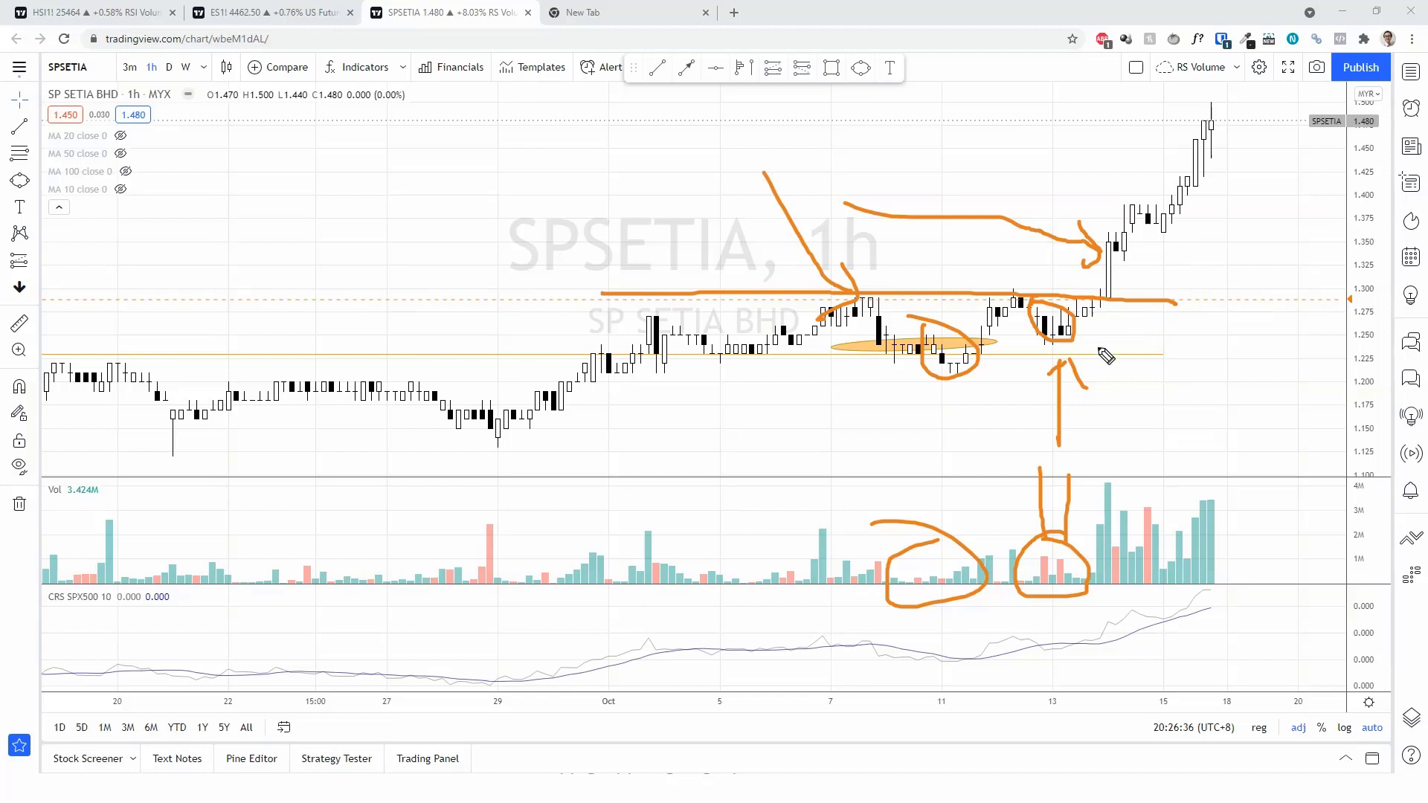
- Draw the rally arrow and double-headed range arrows beside the breakout, then clear all pen marks
left_click_drag(1088, 367, 1145, 374)
mouse_move(1087, 225)
left_mouse_down()
mouse_move(1141, 140)
mouse_move(1194, 119)
mouse_move(1171, 95)
left_mouse_up()
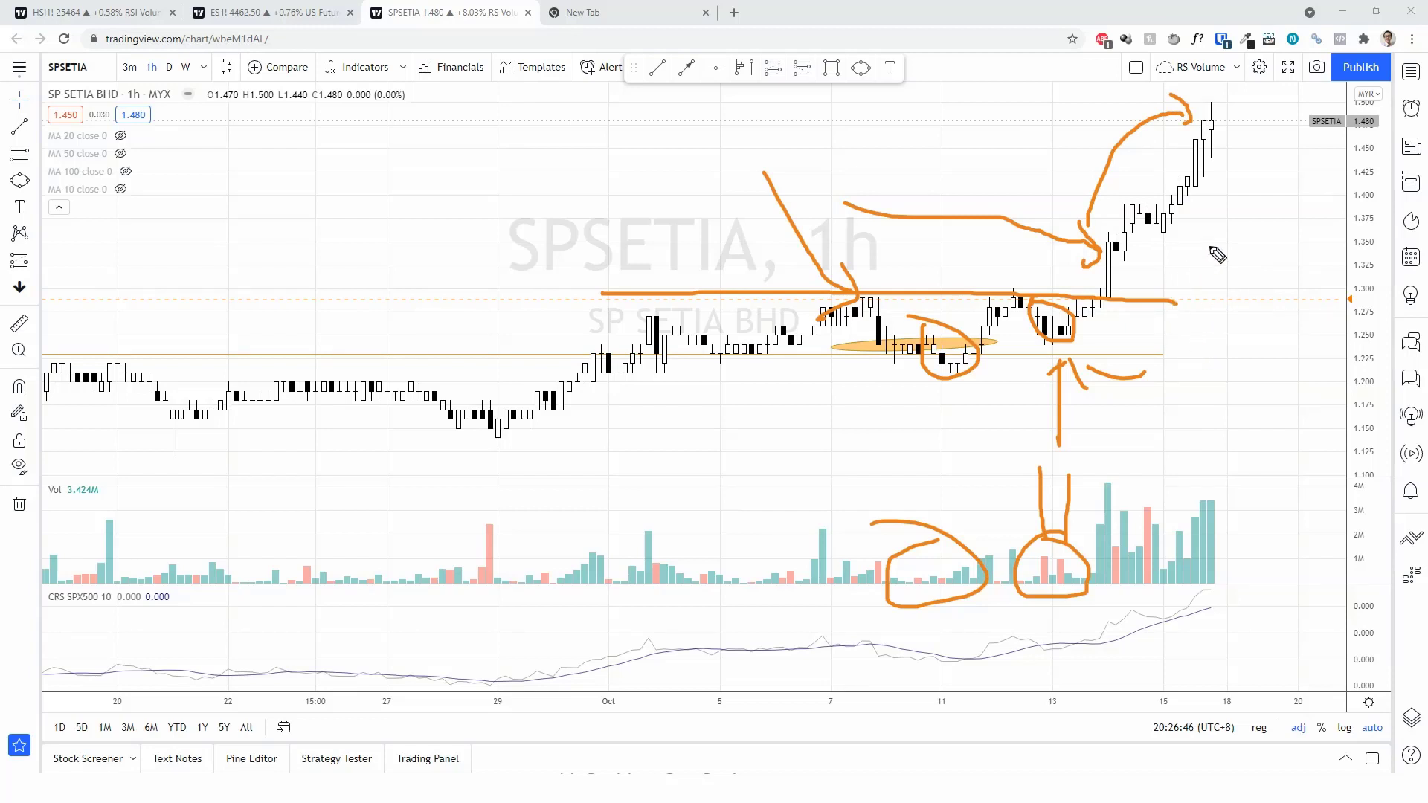
mouse_move(1211, 246)
left_mouse_down()
mouse_move(1213, 380)
mouse_move(1226, 281)
left_mouse_up()
left_click_drag(1193, 355, 1223, 349)
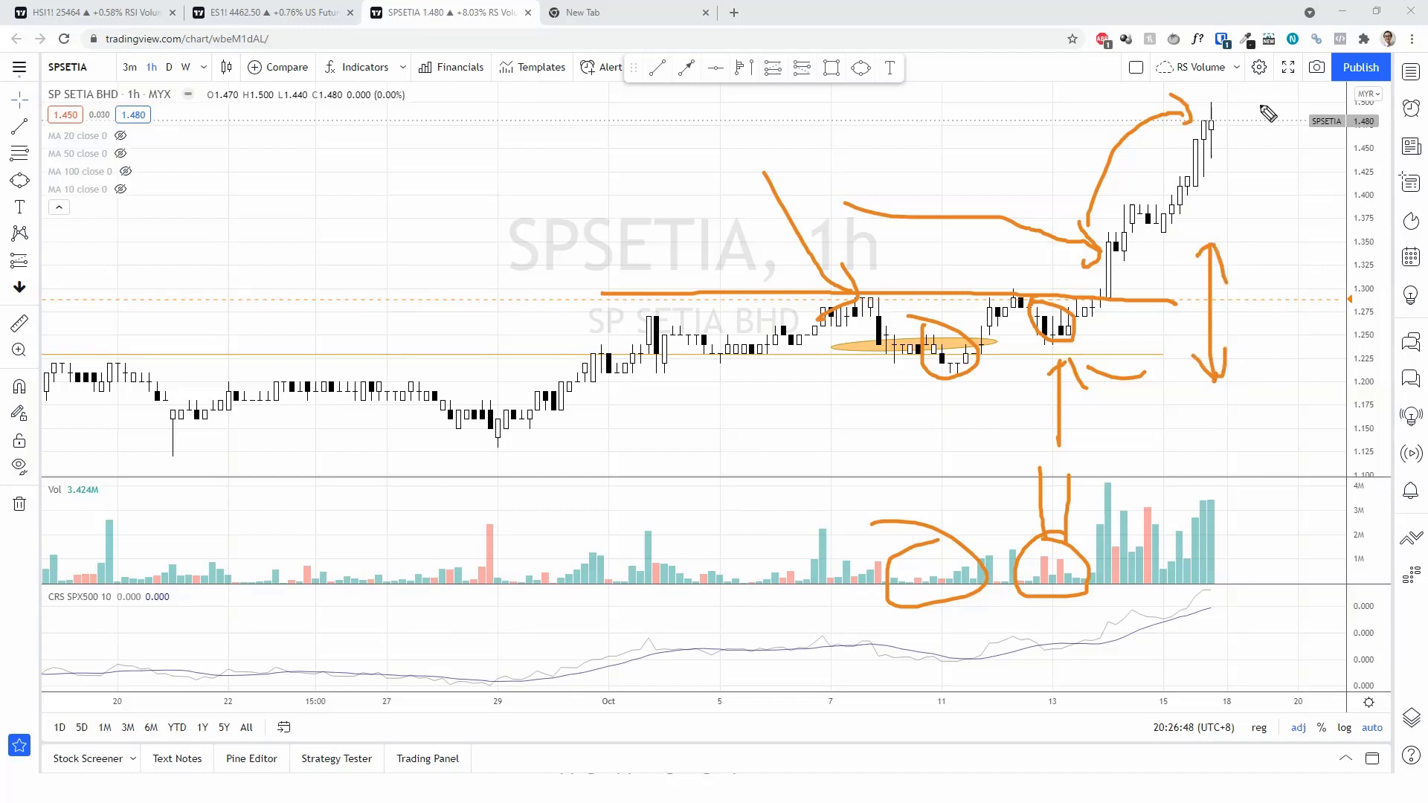
left_click_drag(1259, 107, 1257, 253)
left_click_drag(1243, 125, 1283, 153)
left_click_drag(1242, 232, 1279, 236)
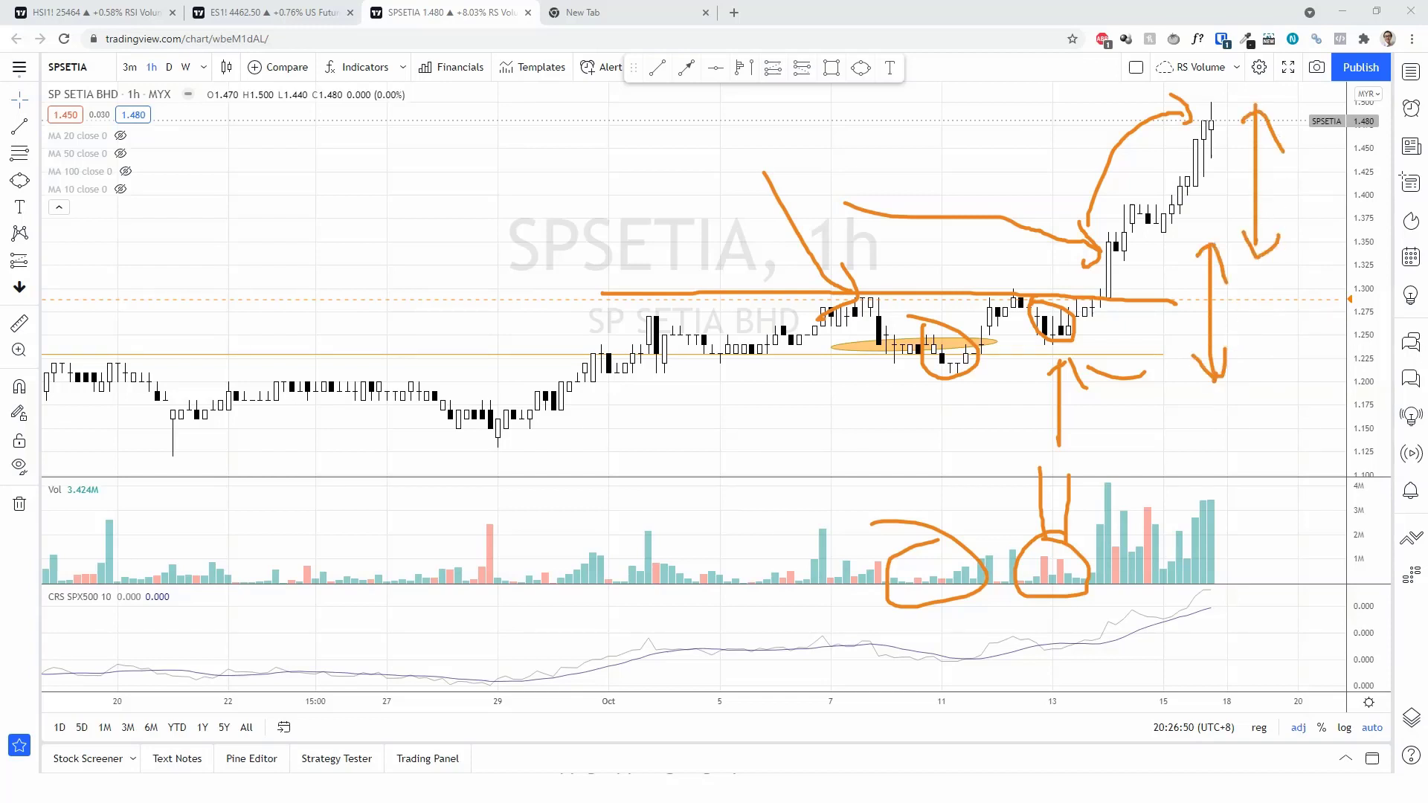
key("Escape")
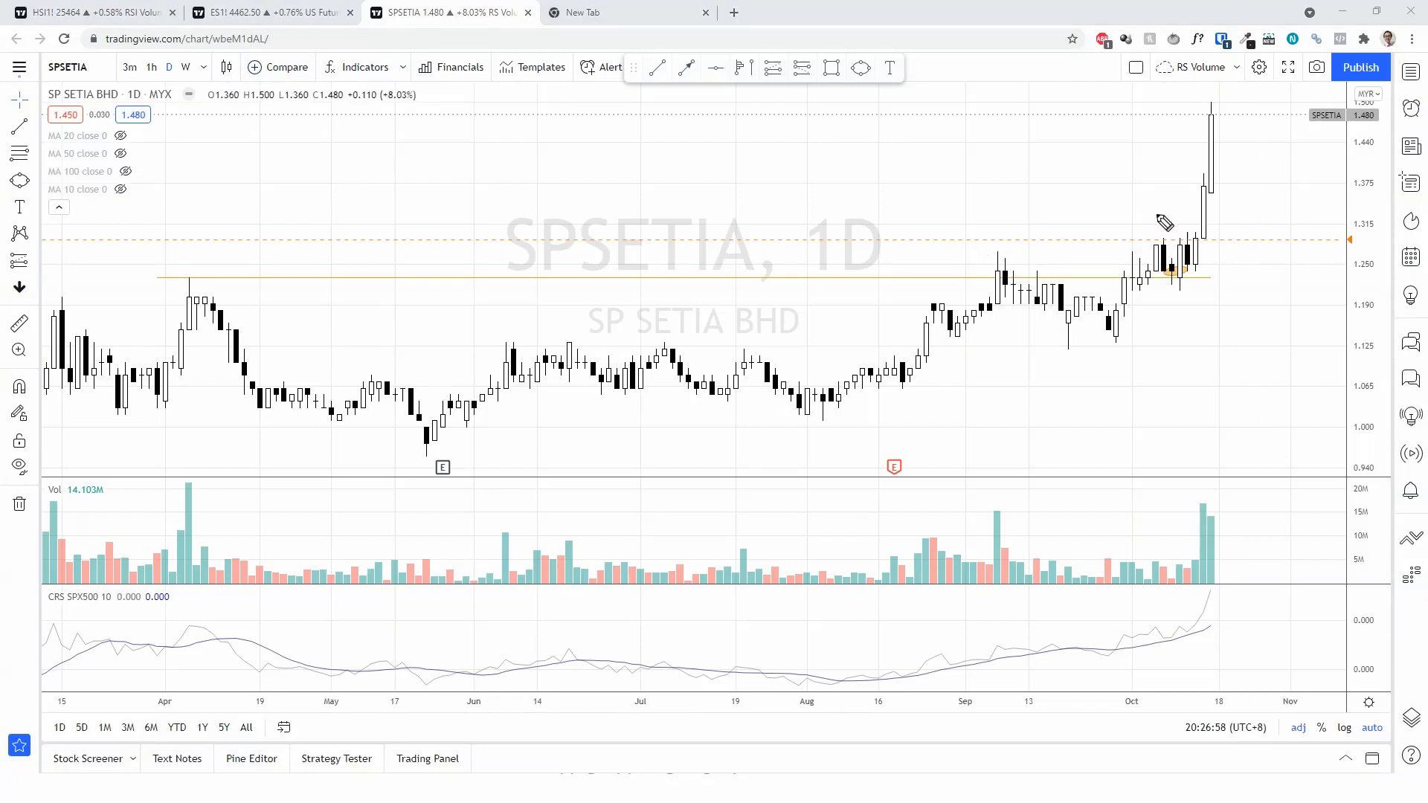
- Mark the latest daily candles with an arrow and circle, clear them, and switch to 1h
mouse_move(1082, 128)
left_mouse_down()
mouse_move(1192, 180)
mouse_move(1188, 194)
left_mouse_up()
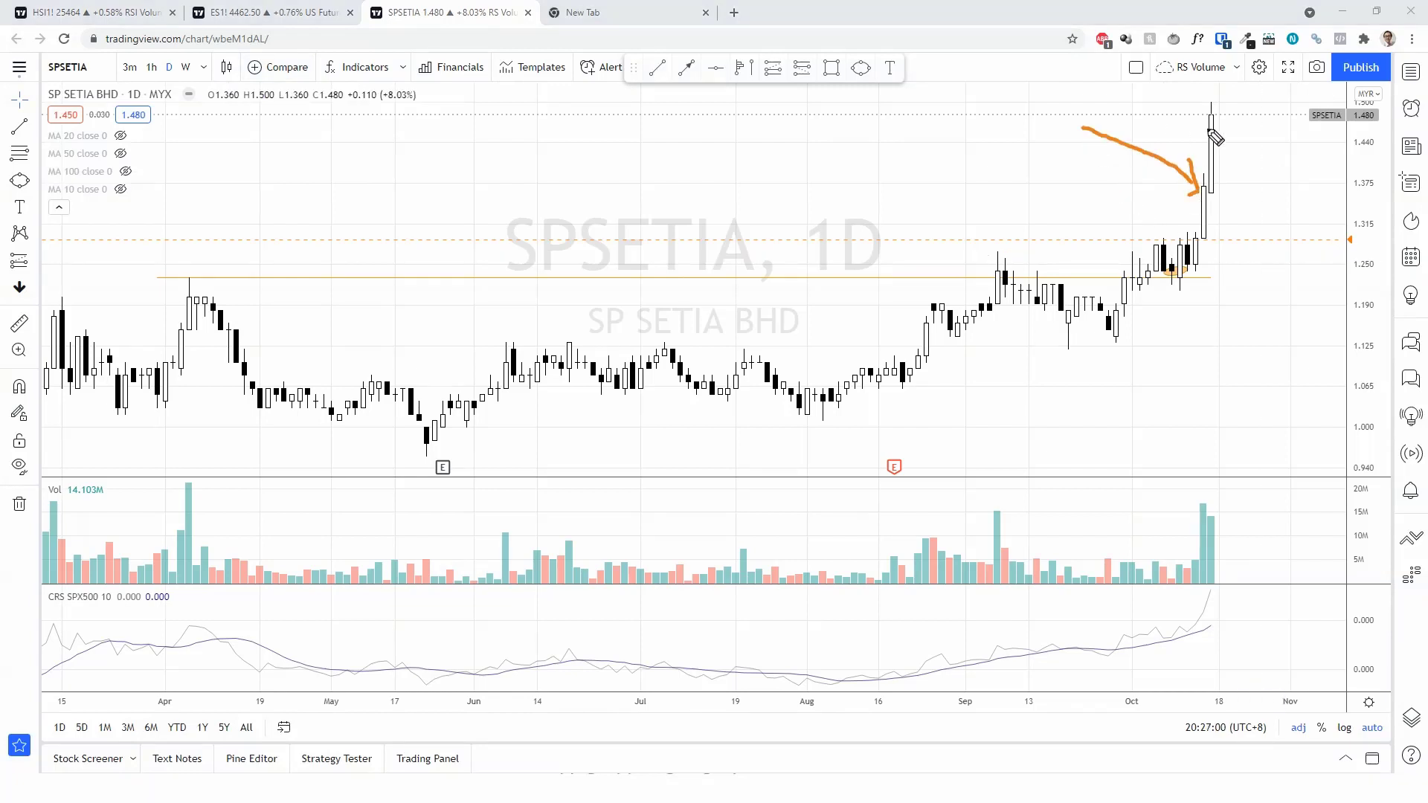
mouse_move(1226, 82)
left_mouse_down()
mouse_move(1172, 235)
mouse_move(1242, 188)
mouse_move(1219, 76)
left_mouse_up()
mouse_move(1358, 27)
left_mouse_down()
mouse_move(1266, 104)
mouse_move(1277, 117)
left_mouse_up()
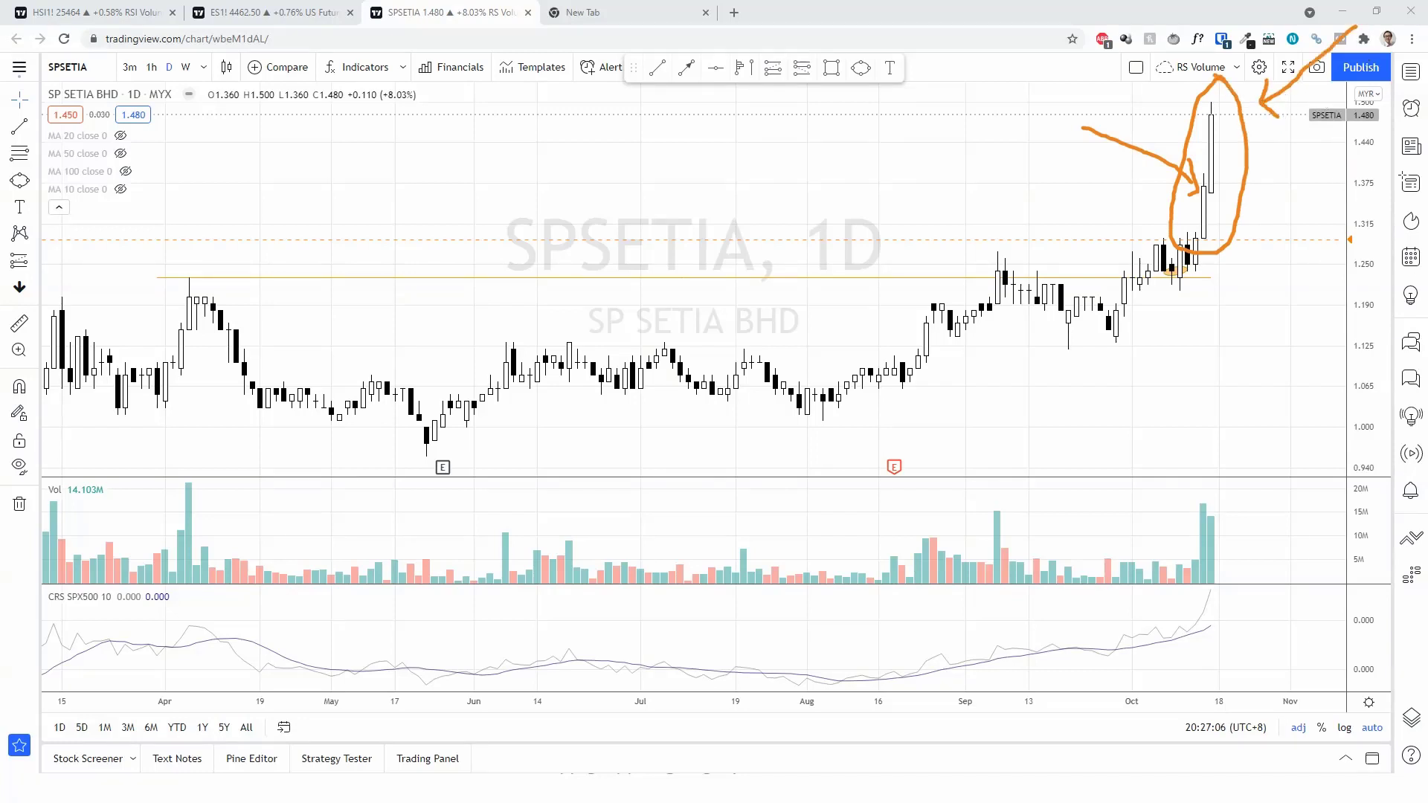
key("Escape")
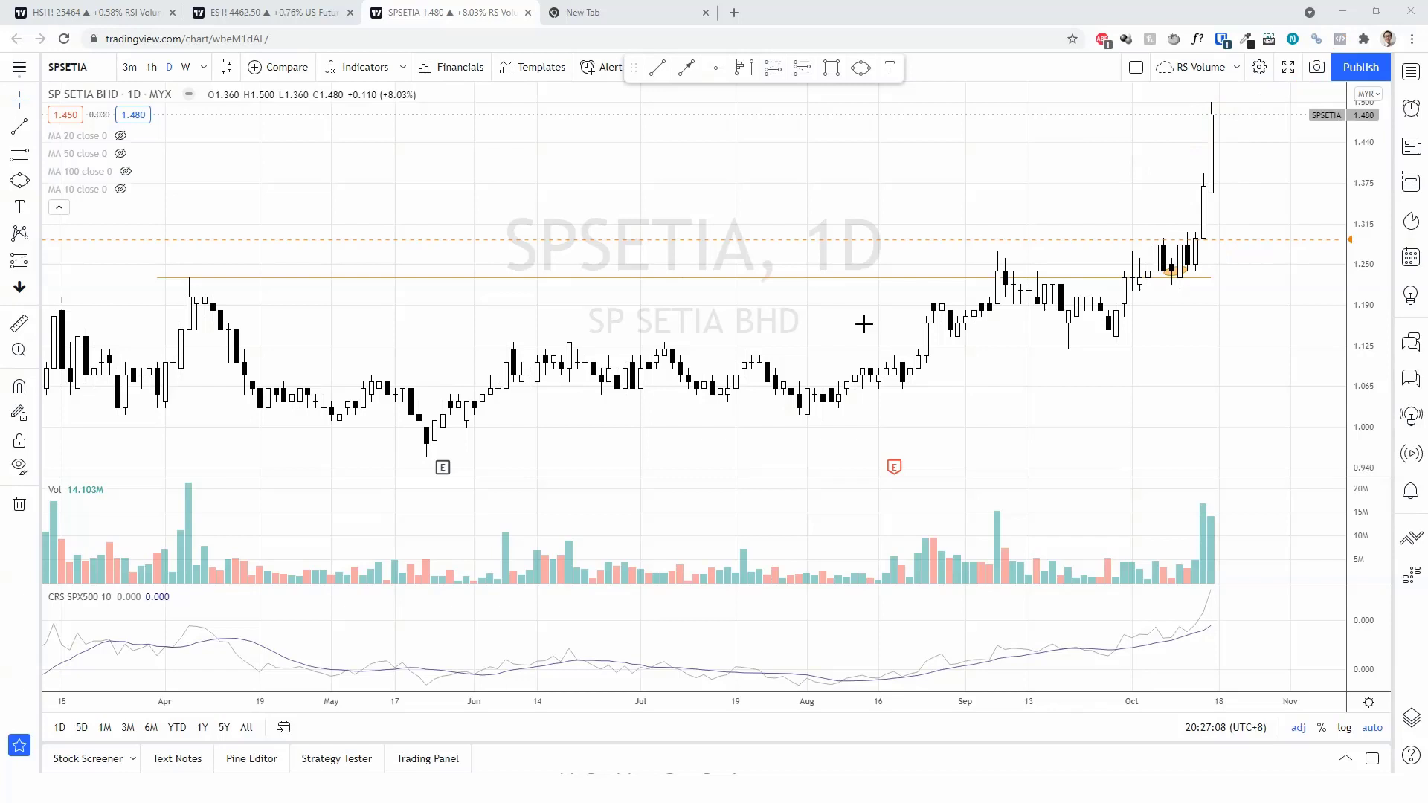
left_click(154, 68)
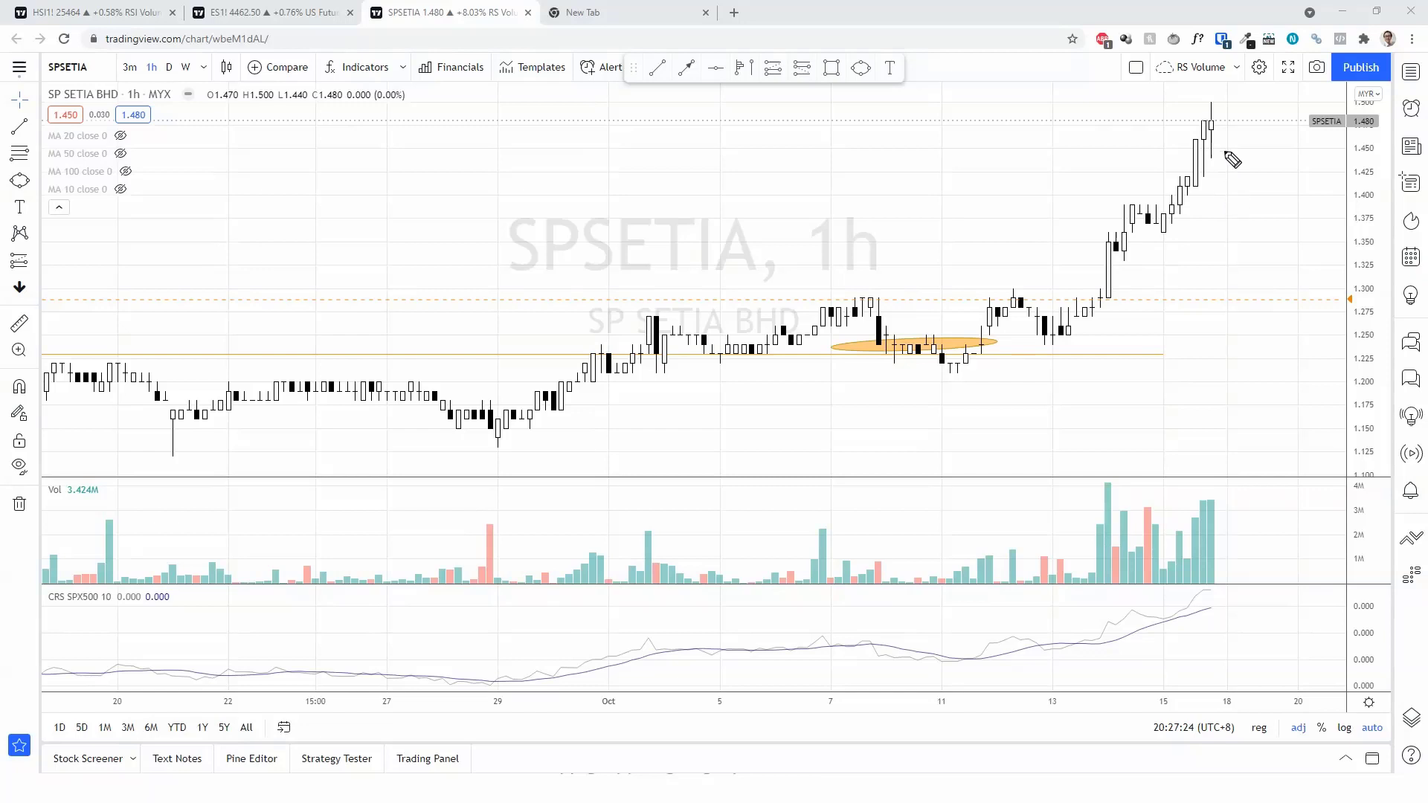
mouse_move(1223, 99)
left_mouse_down()
mouse_move(1208, 96)
mouse_move(1194, 142)
mouse_move(1208, 185)
mouse_move(1234, 99)
left_mouse_up()
mouse_move(1230, 476)
left_mouse_down()
mouse_move(1197, 535)
mouse_move(1211, 595)
mouse_move(1206, 461)
left_mouse_up()
mouse_move(181, 18)
left_mouse_down()
mouse_move(149, 105)
mouse_move(176, 27)
left_mouse_up()
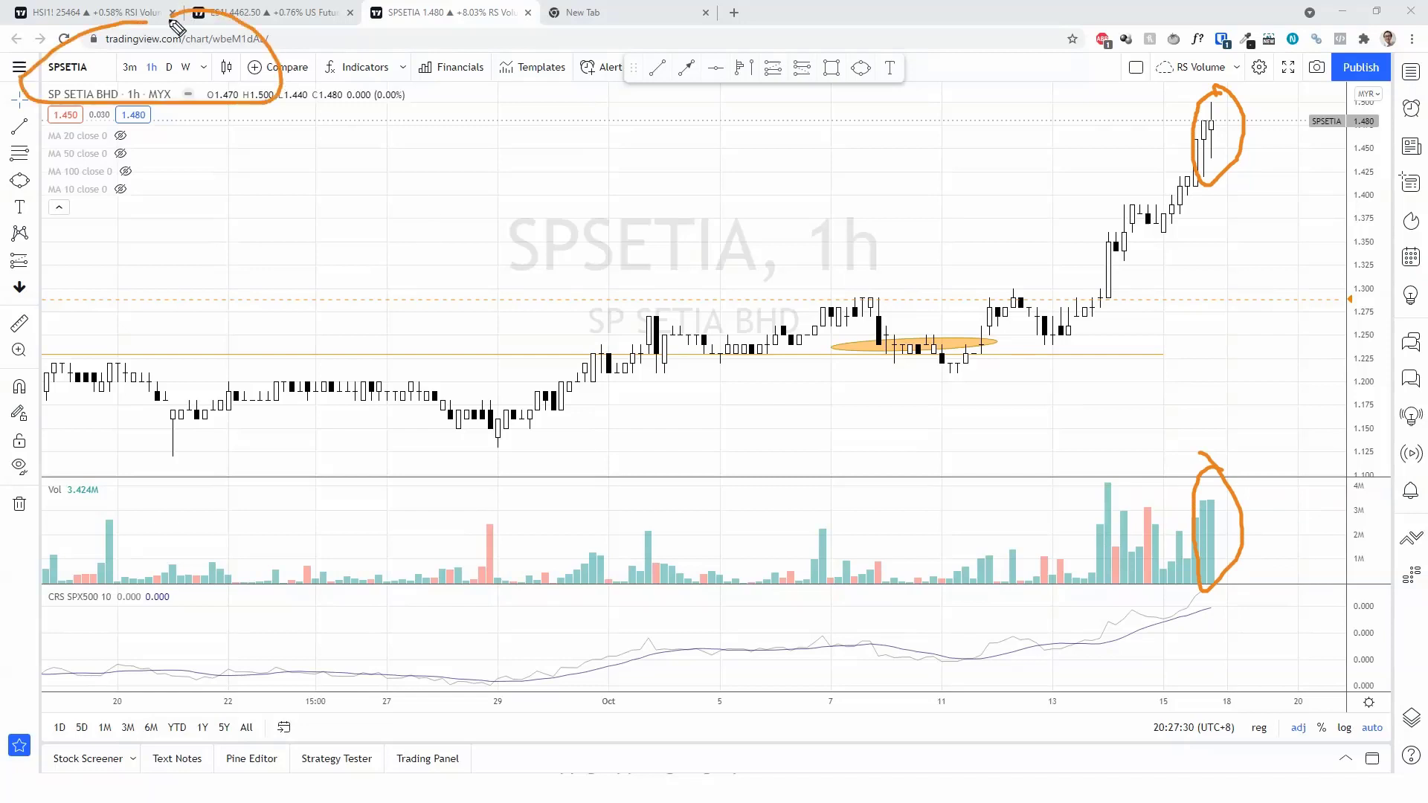
left_click_drag(1221, 195, 1252, 297)
left_click_drag(1212, 222, 1244, 218)
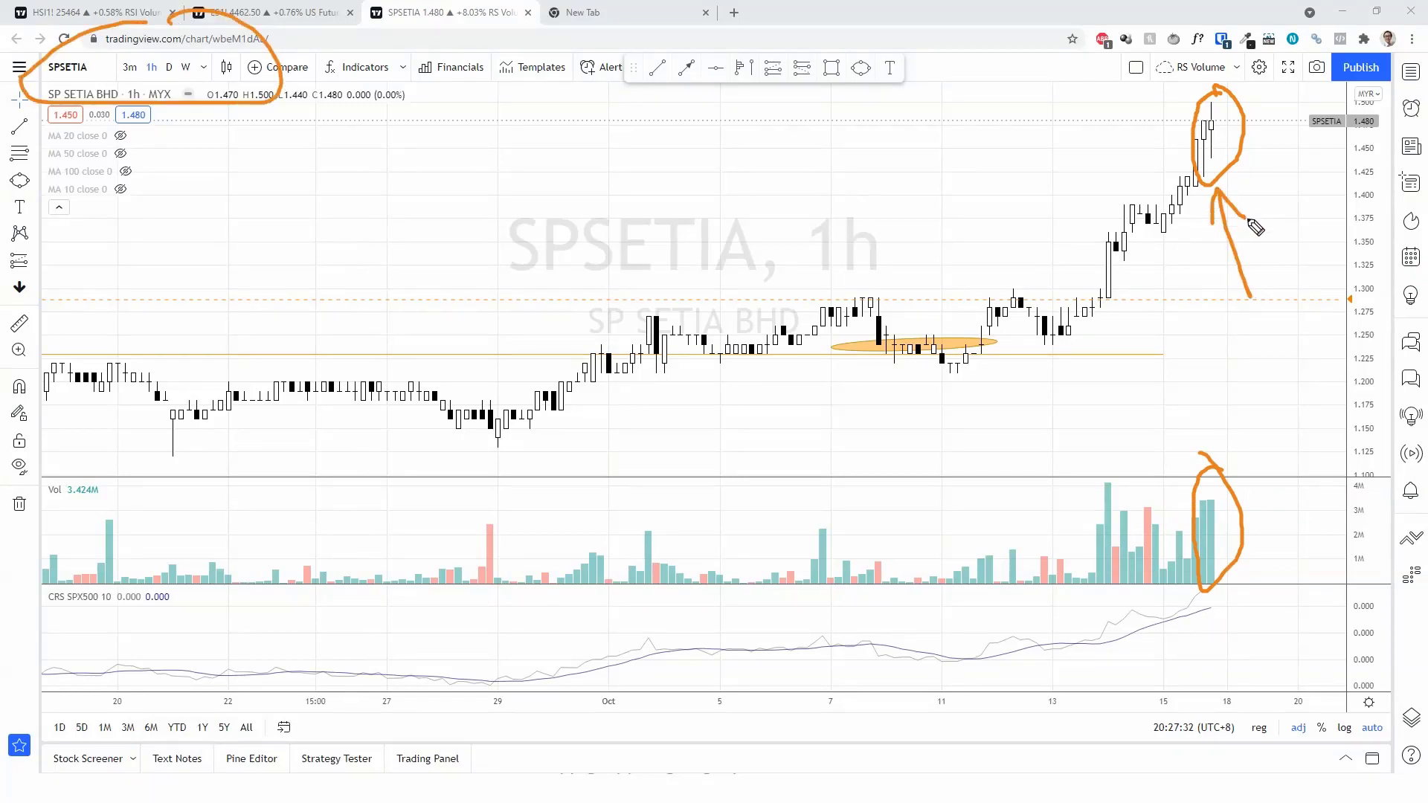
mouse_move(1290, 49)
left_mouse_down()
mouse_move(1223, 91)
mouse_move(1236, 112)
left_mouse_up()
mouse_move(1217, 102)
left_mouse_down()
mouse_move(1268, 101)
mouse_move(1250, 89)
mouse_move(1257, 107)
left_mouse_up()
left_click_drag(1228, 491, 1239, 573)
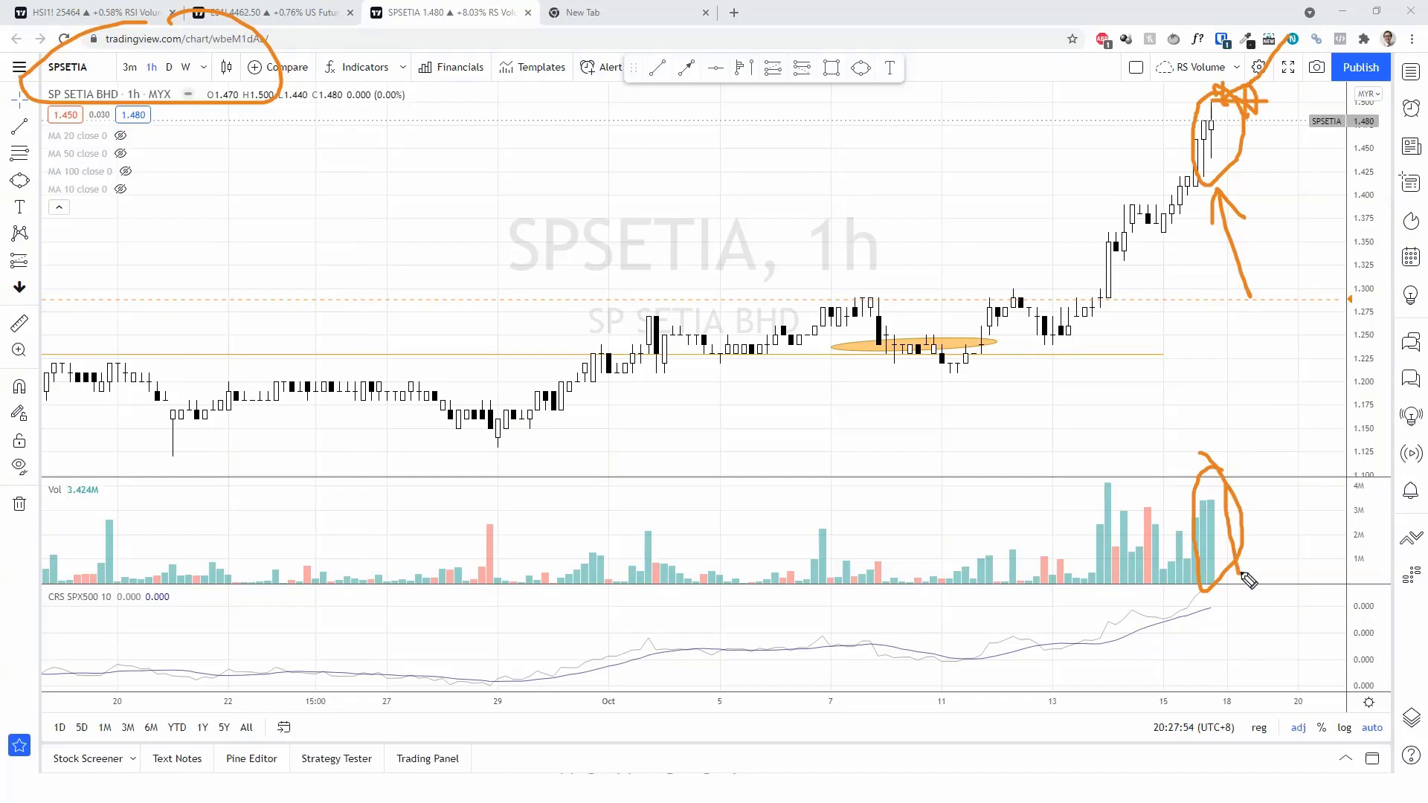
left_click_drag(1228, 468, 1234, 590)
key("Escape")
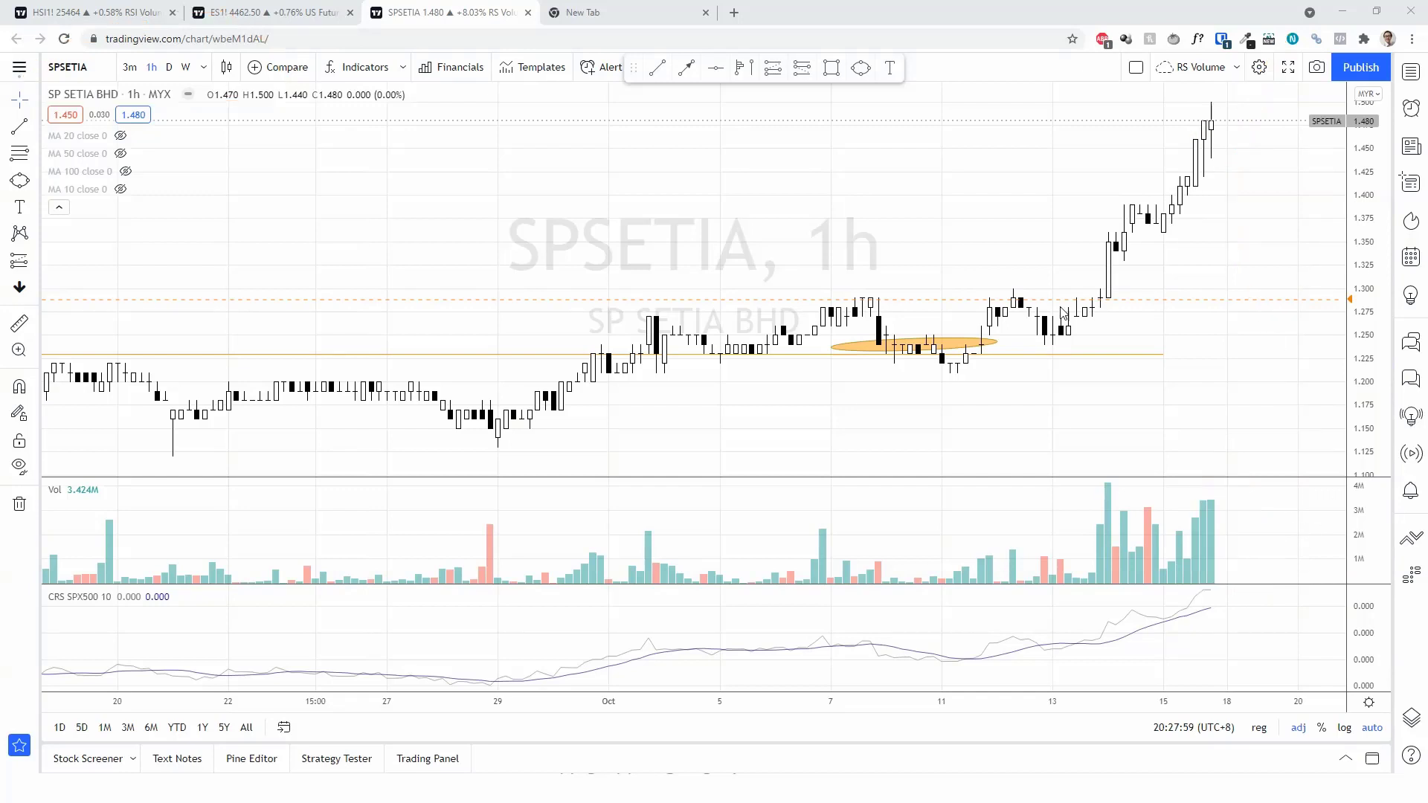
- Switch SPSETIA to the daily timeframe and zoom out to about a year of history
left_click(170, 68)
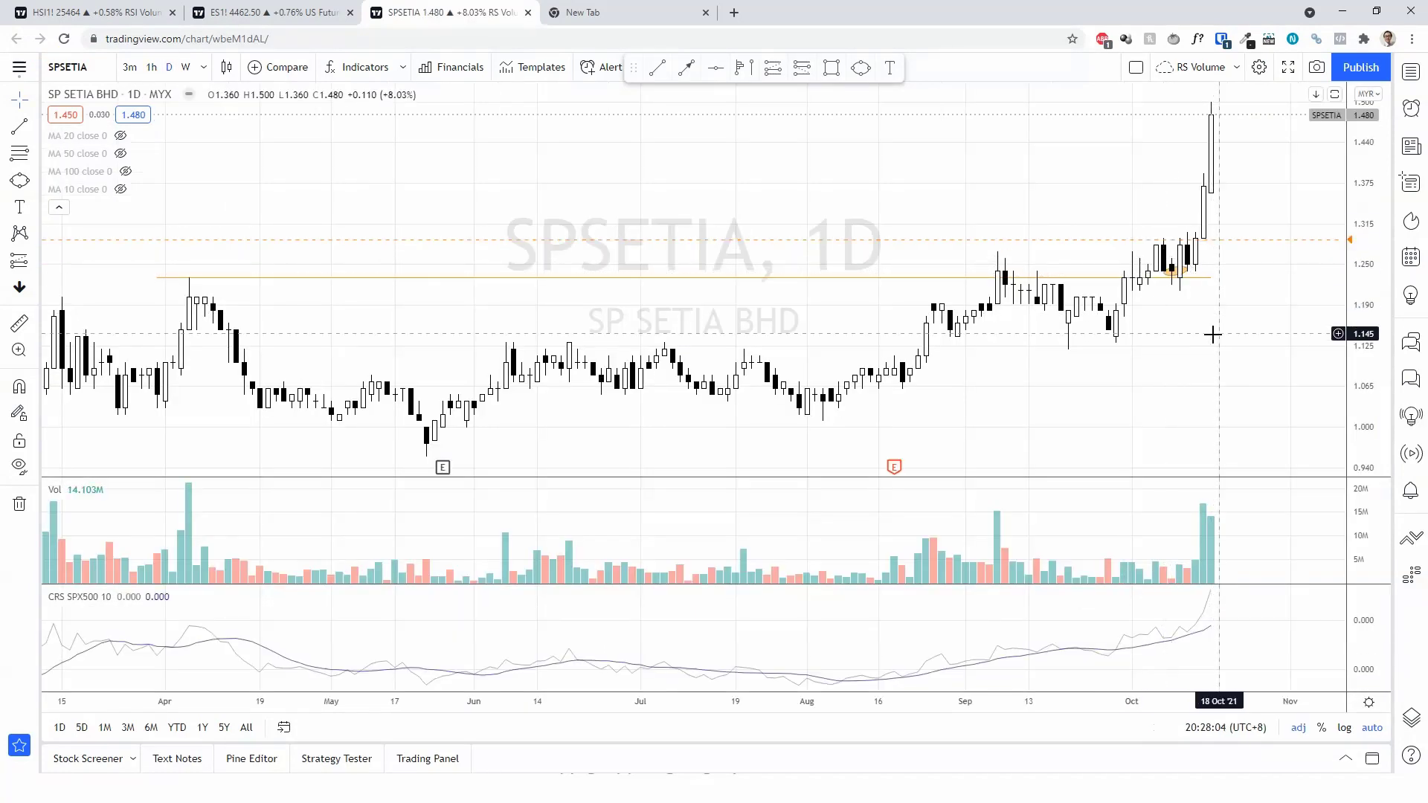
scroll(1212, 335, "down", 1)
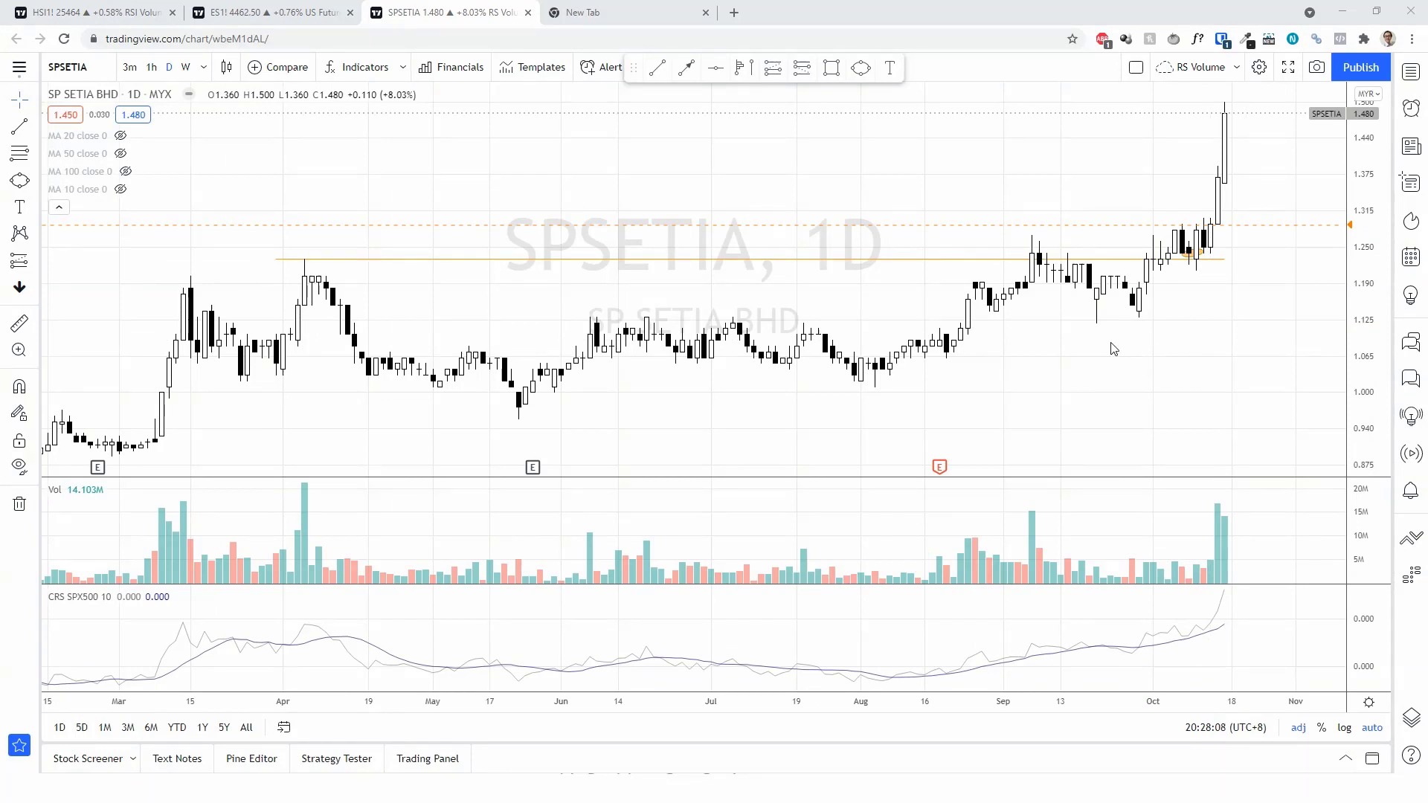
scroll(1104, 327, "down", 3)
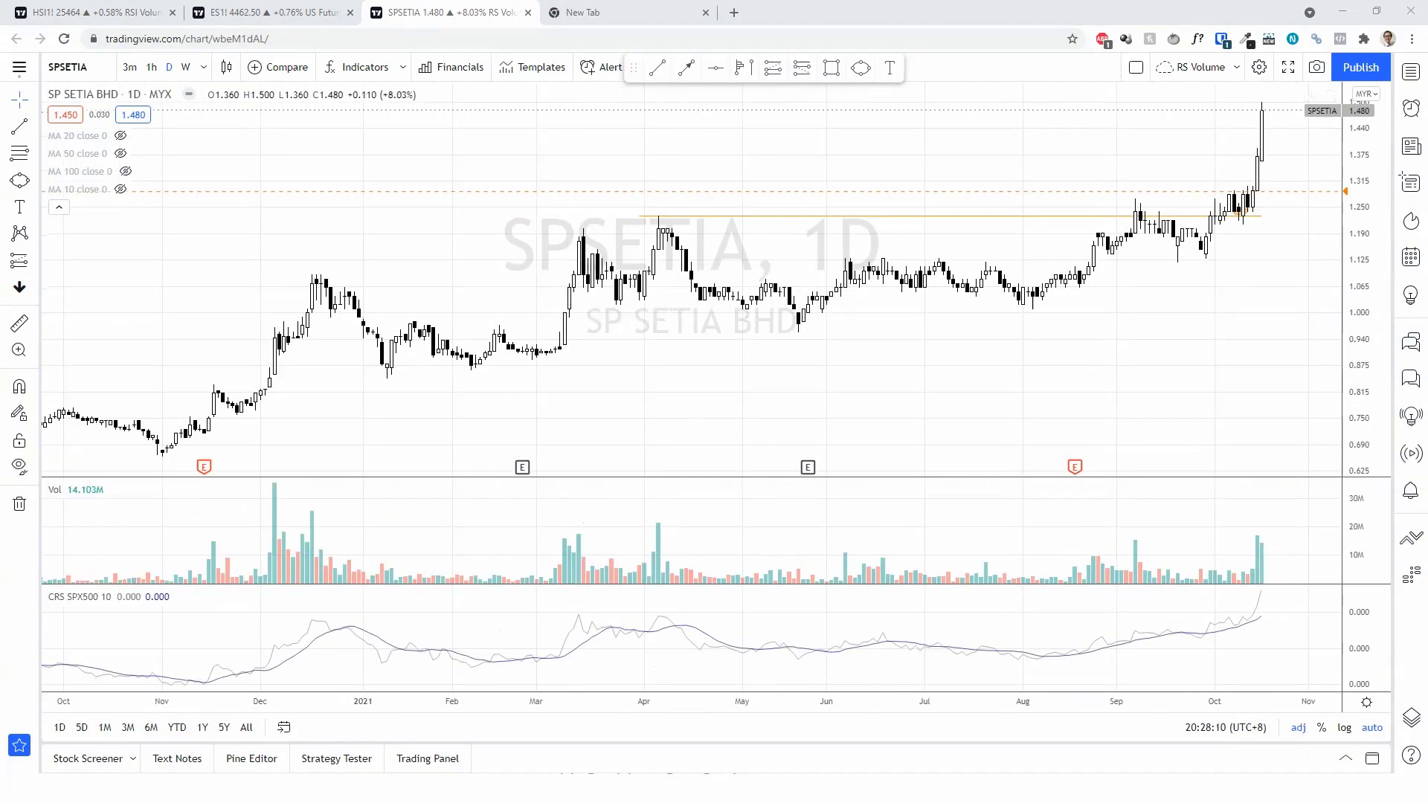
- Highlight the resistance line, arrow and circle the top breakout candle, then clear the marks
mouse_move(647, 215)
left_mouse_down()
mouse_move(1279, 216)
mouse_move(1256, 269)
left_mouse_up()
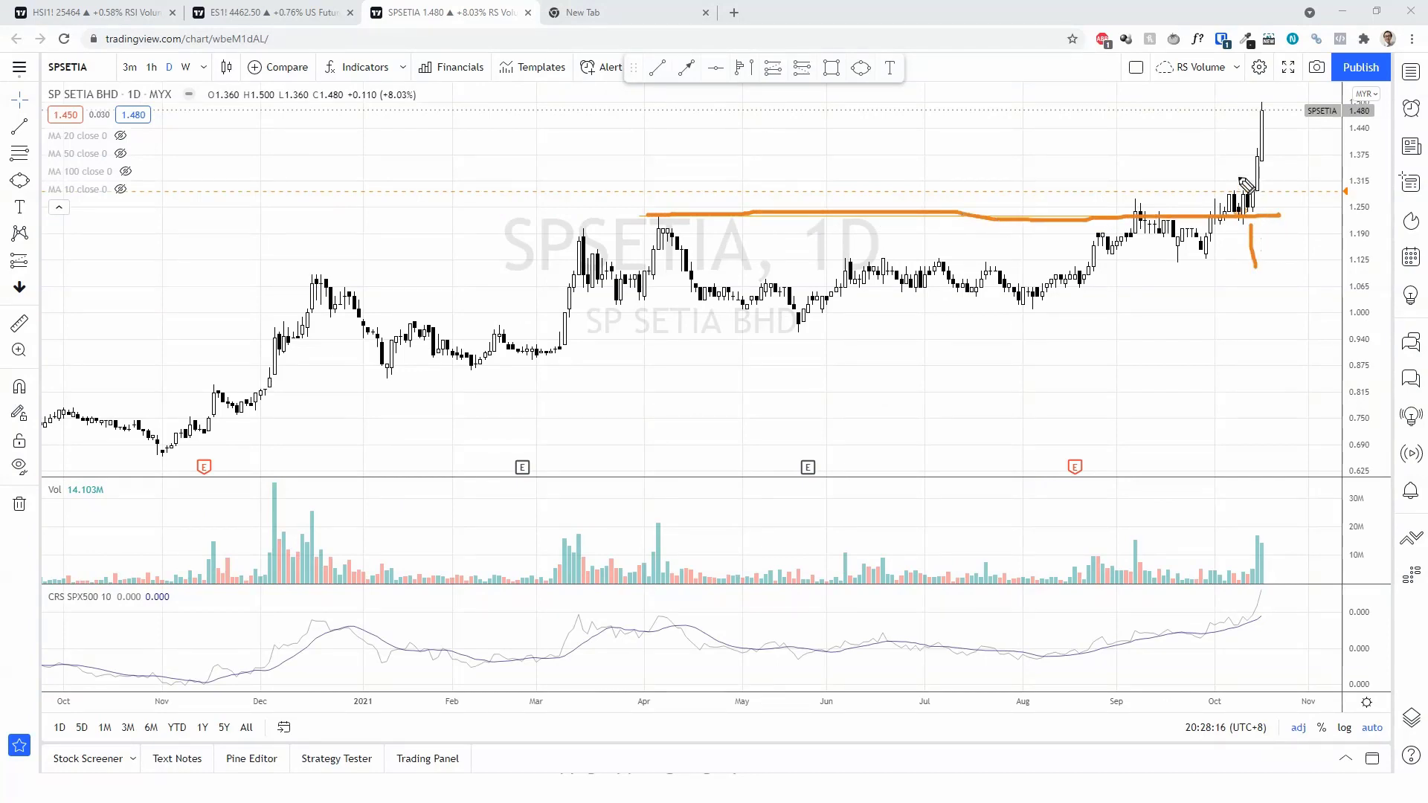
mouse_move(1184, 161)
left_mouse_down()
mouse_move(1249, 182)
mouse_move(1228, 186)
left_mouse_up()
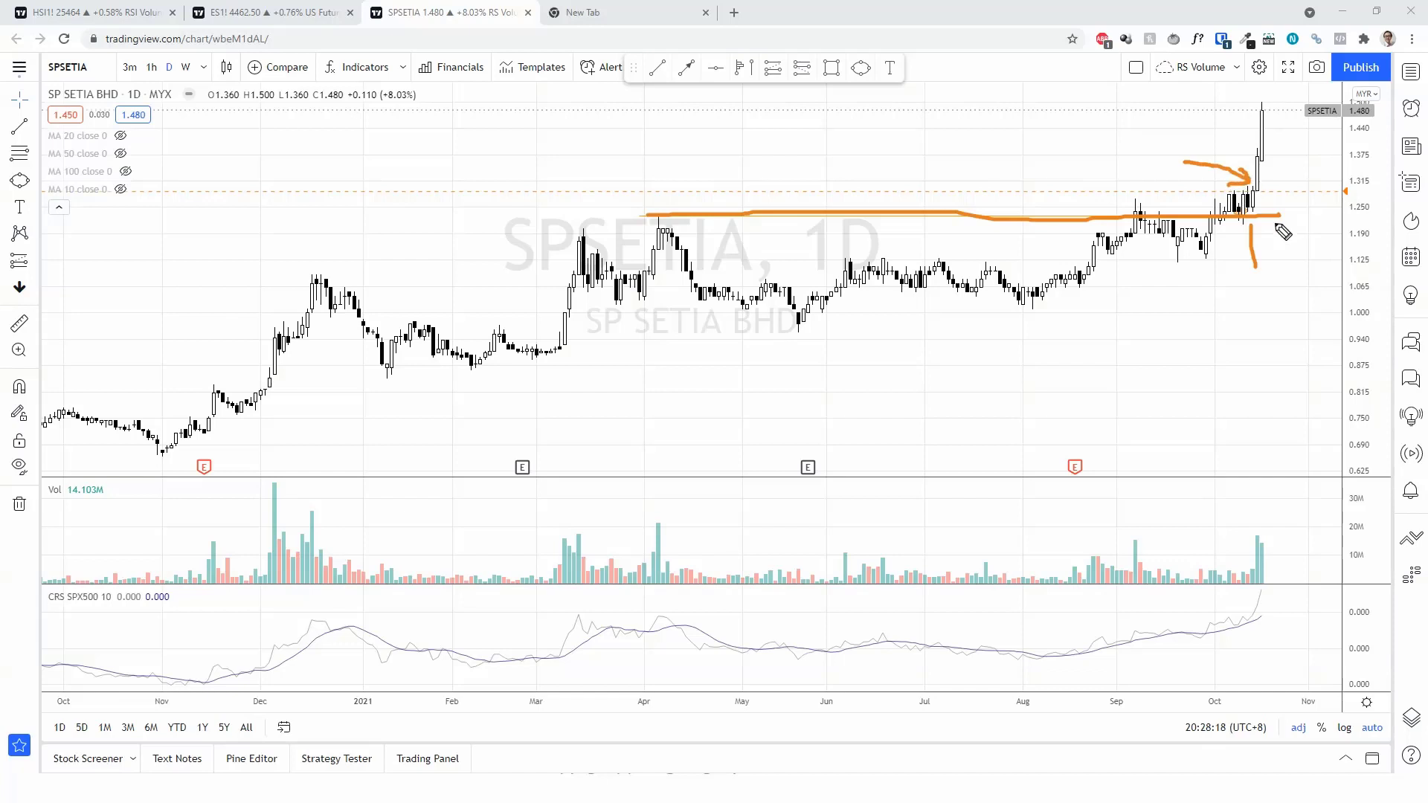
mouse_move(1284, 101)
left_mouse_down()
mouse_move(1241, 119)
mouse_move(1297, 156)
mouse_move(1310, 219)
left_mouse_up()
left_click_drag(1292, 167, 1300, 144)
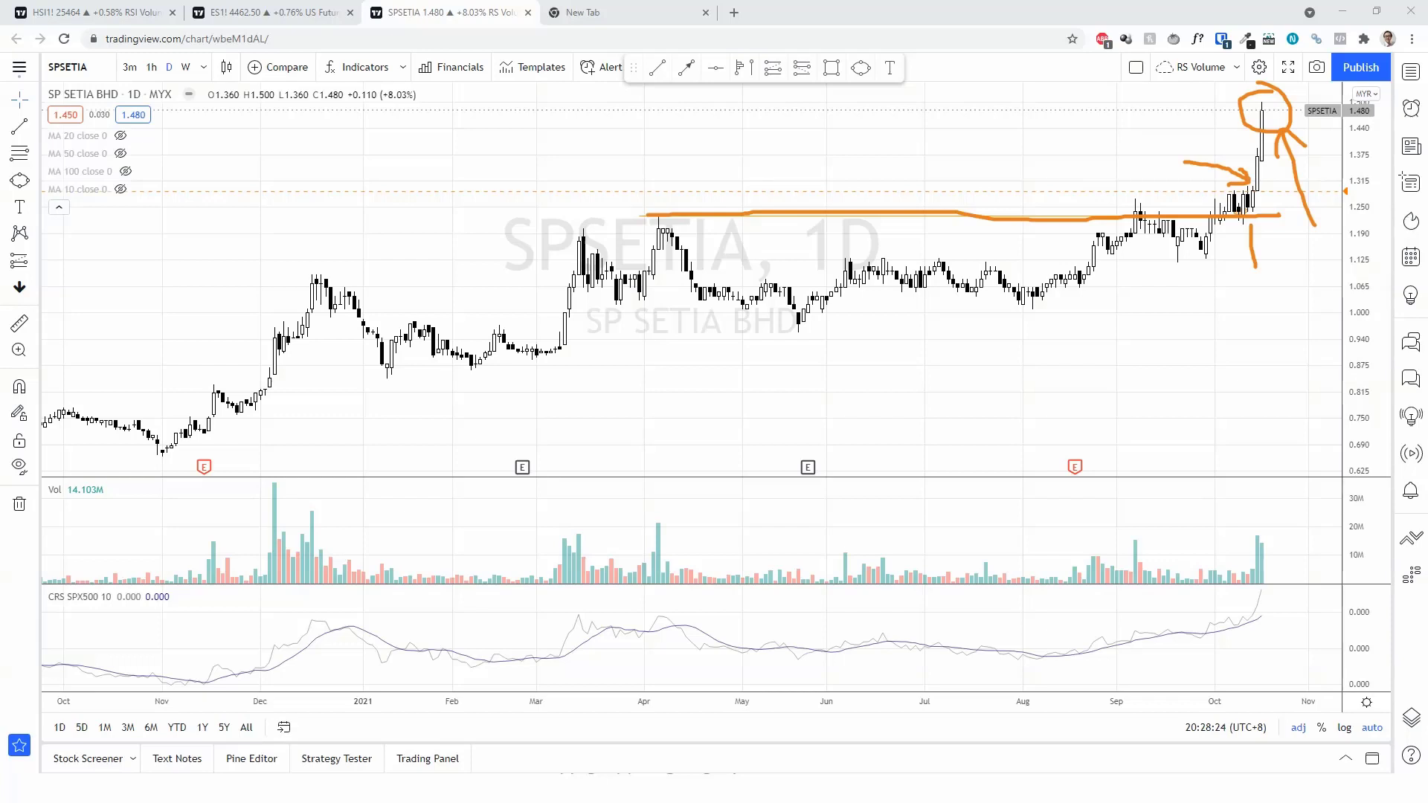
key("Escape")
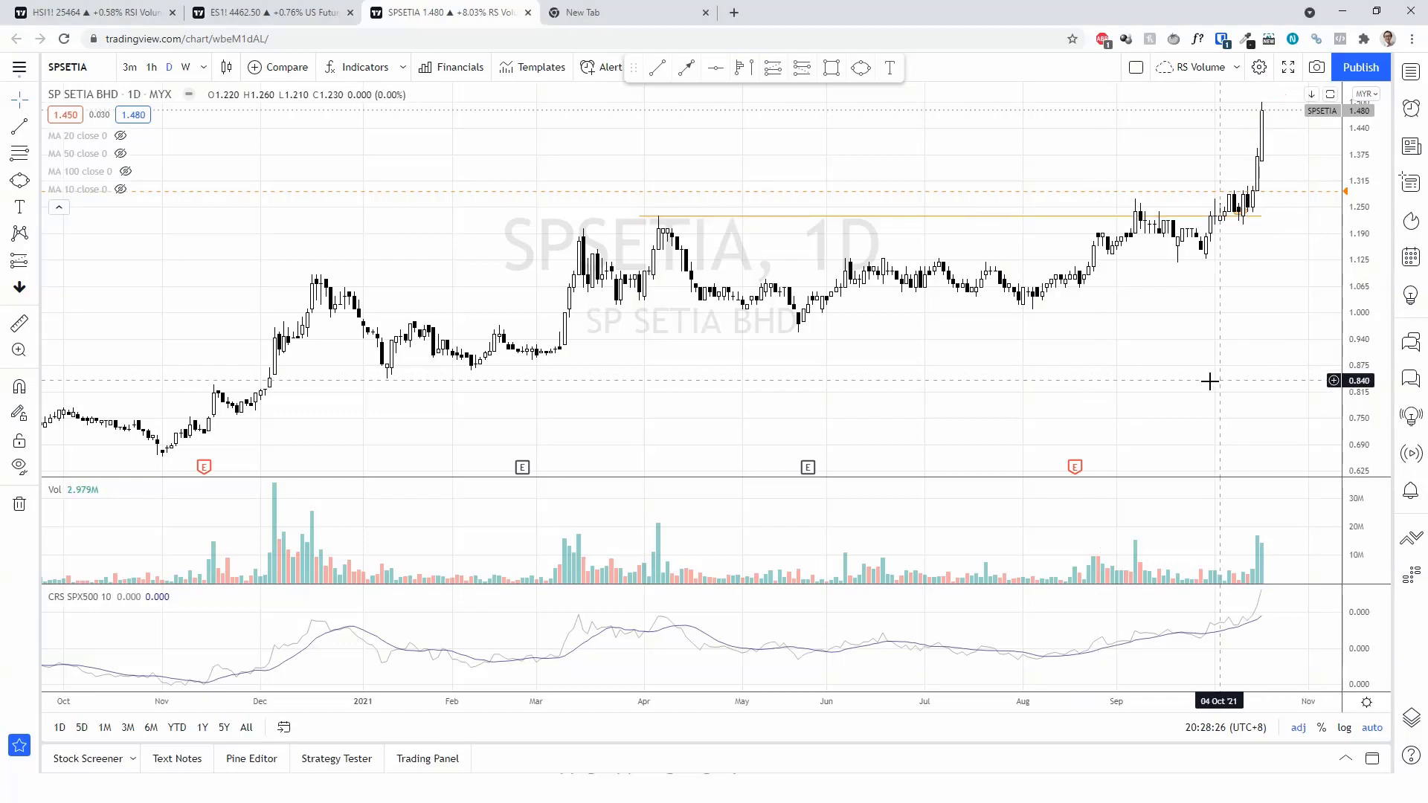